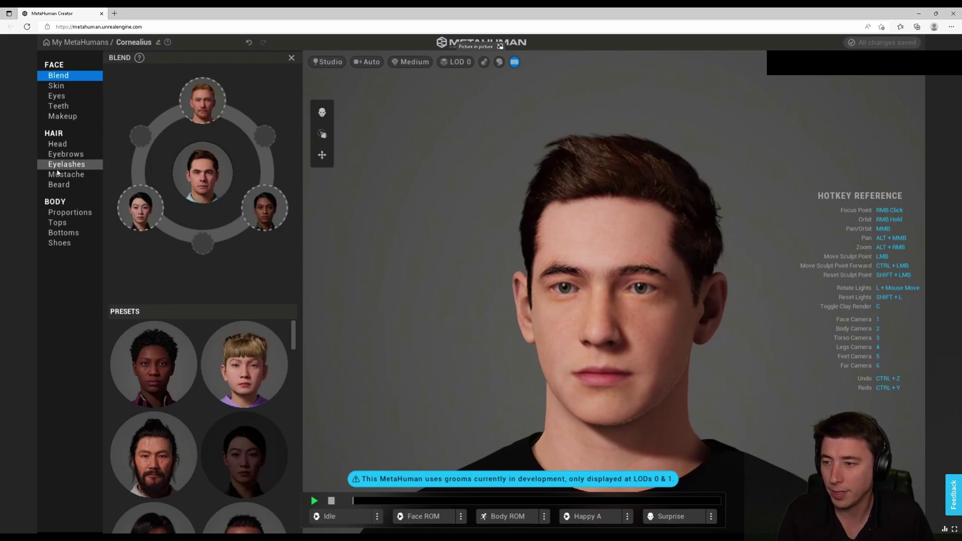
# - Give Cornealius a Long Wavy Goatee beard plus a matching mustache from the third row
pyautogui.click(58, 185)
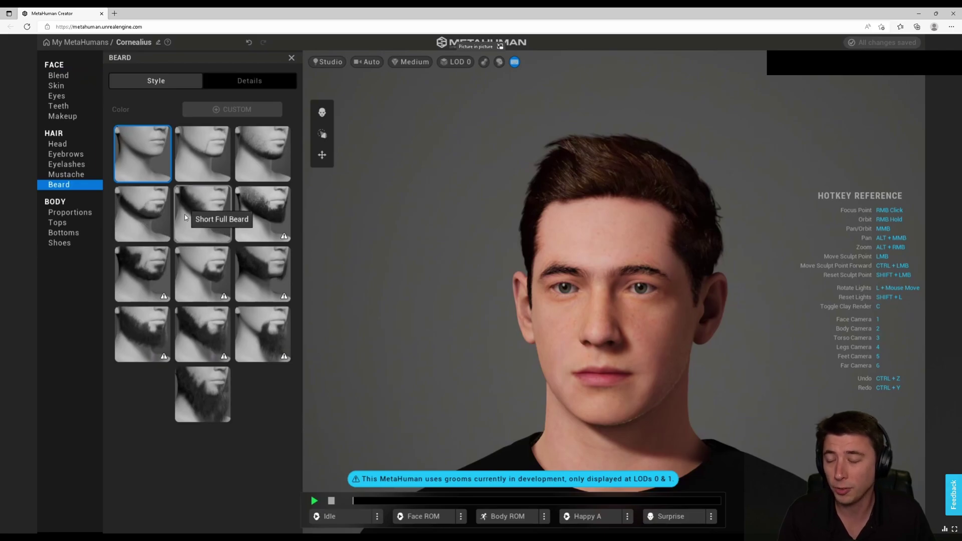
pyautogui.click(204, 273)
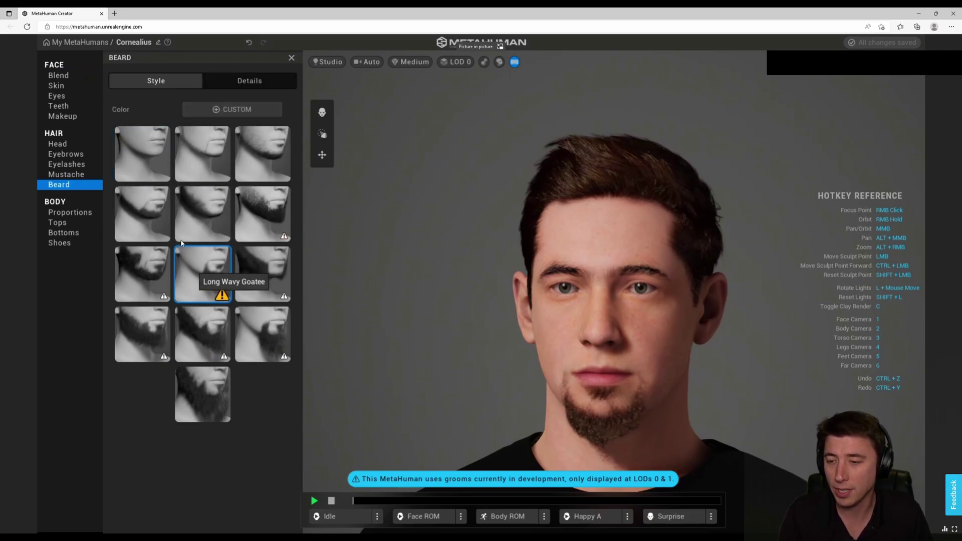
pyautogui.click(76, 173)
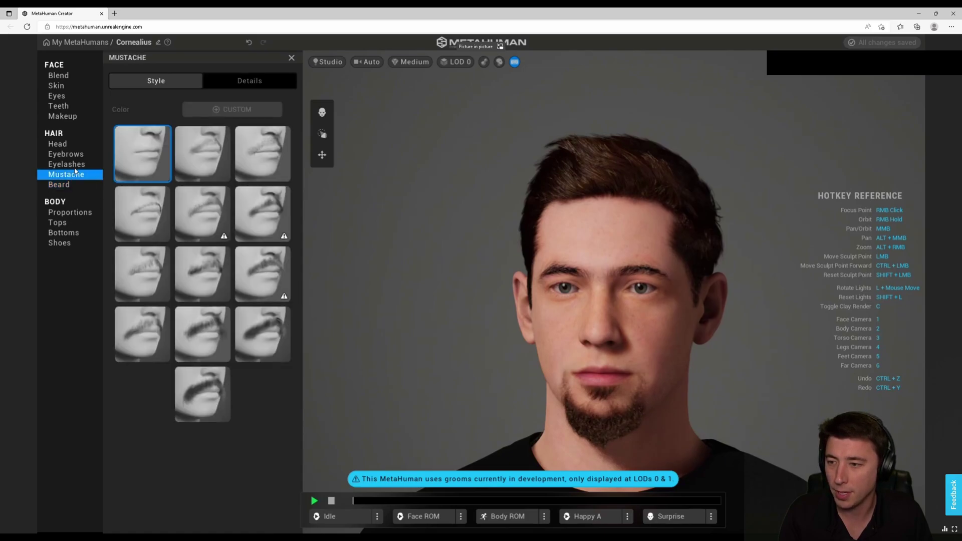
pyautogui.click(142, 271)
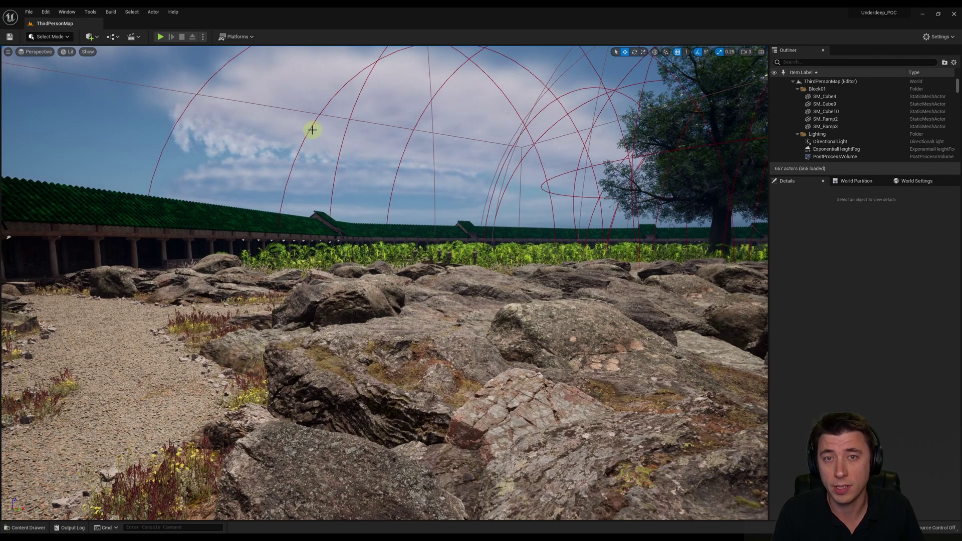
# - Create a new Basic level and launch Quixel Bridge from the Add menu
pyautogui.click(29, 12)
pyautogui.click(39, 29)
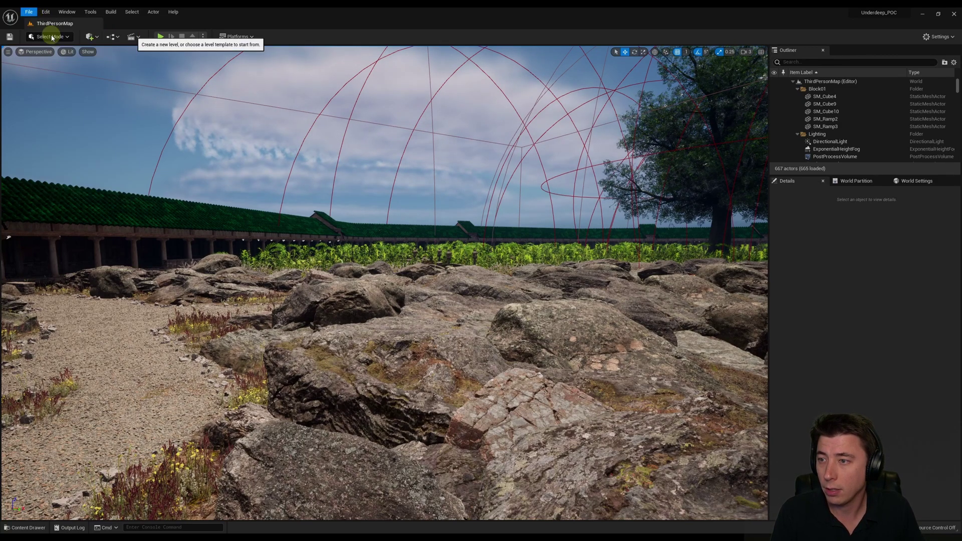
pyautogui.click(486, 223)
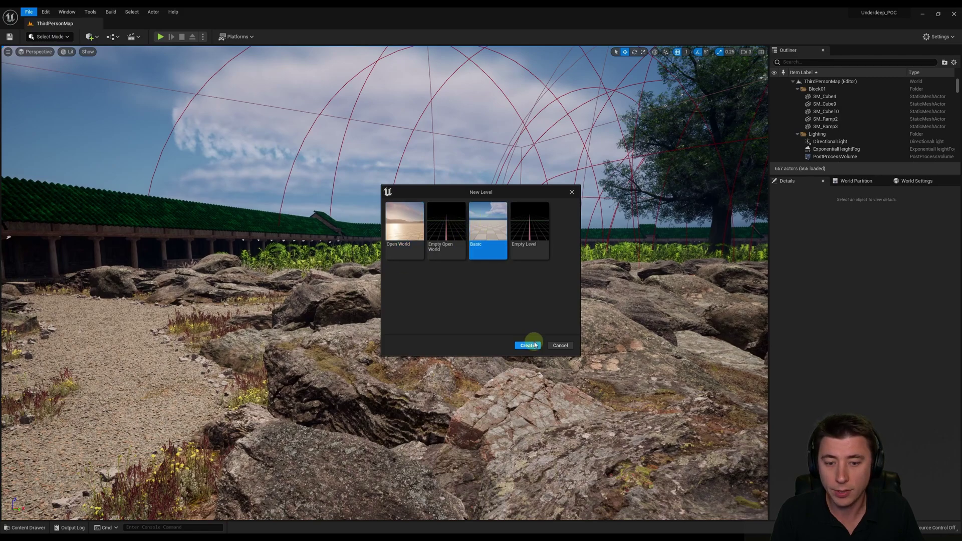
pyautogui.click(528, 346)
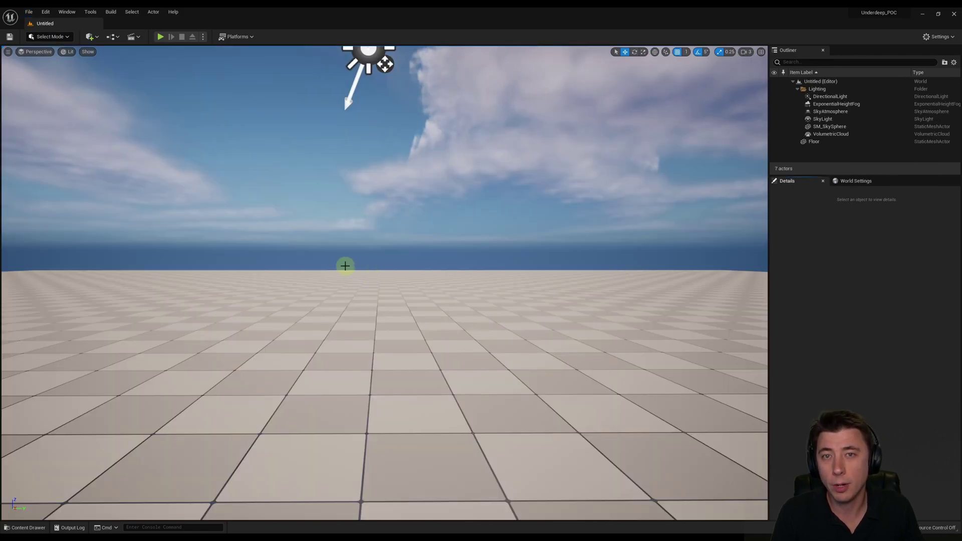
pyautogui.click(93, 37)
pyautogui.click(106, 64)
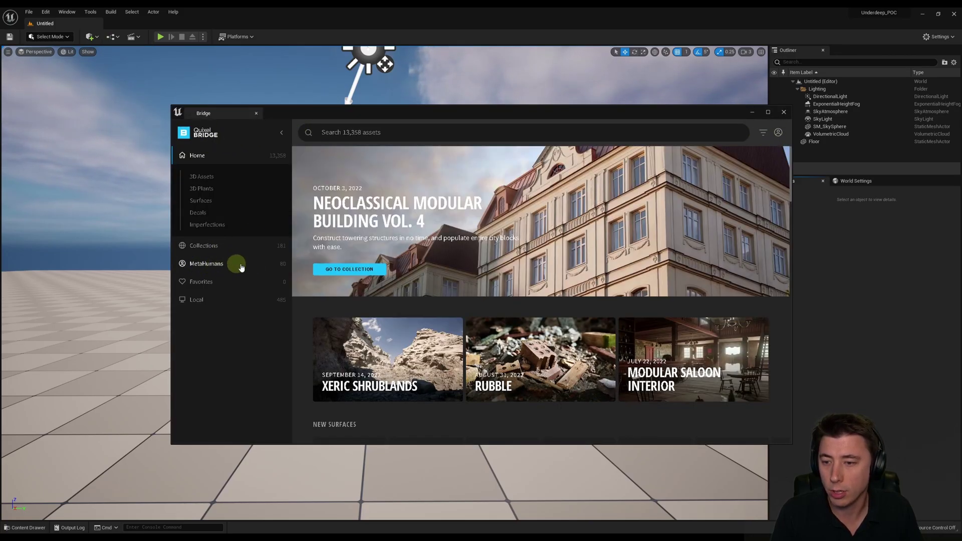
# - Add Cornealius from My MetaHumans to the project at the chosen download quality
pyautogui.click(201, 264)
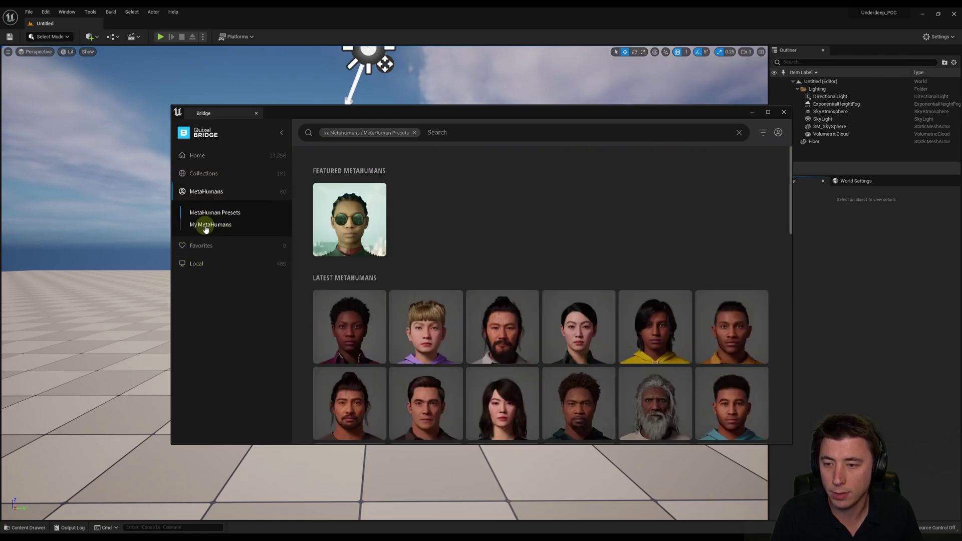
pyautogui.click(205, 225)
pyautogui.click(341, 211)
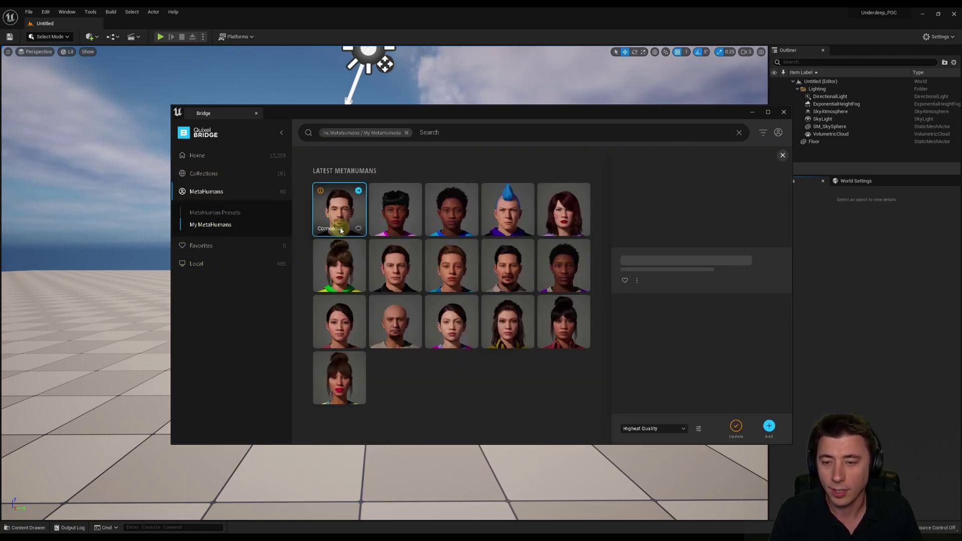
pyautogui.click(656, 429)
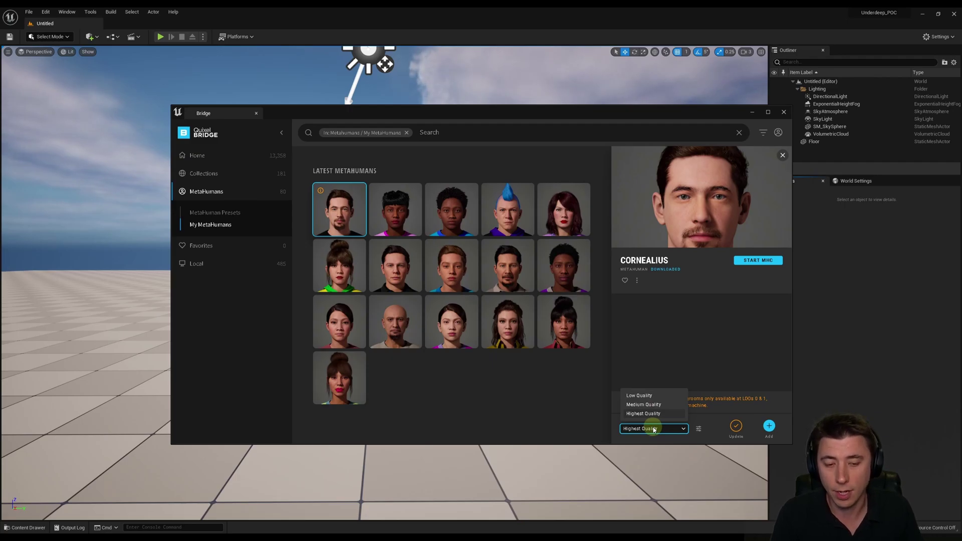
pyautogui.click(644, 396)
pyautogui.click(769, 427)
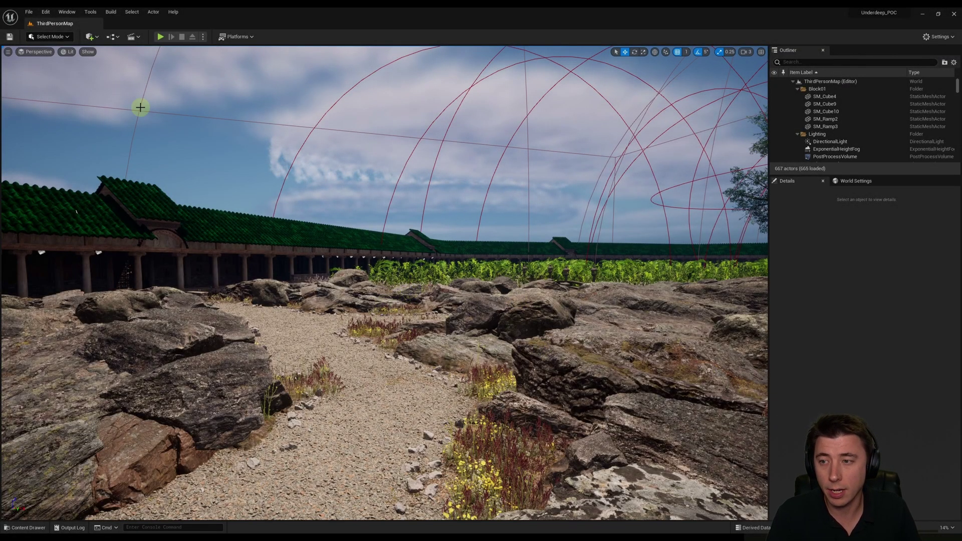
# - Create a new Untitled Basic level and open the Content Drawer
pyautogui.click(31, 14)
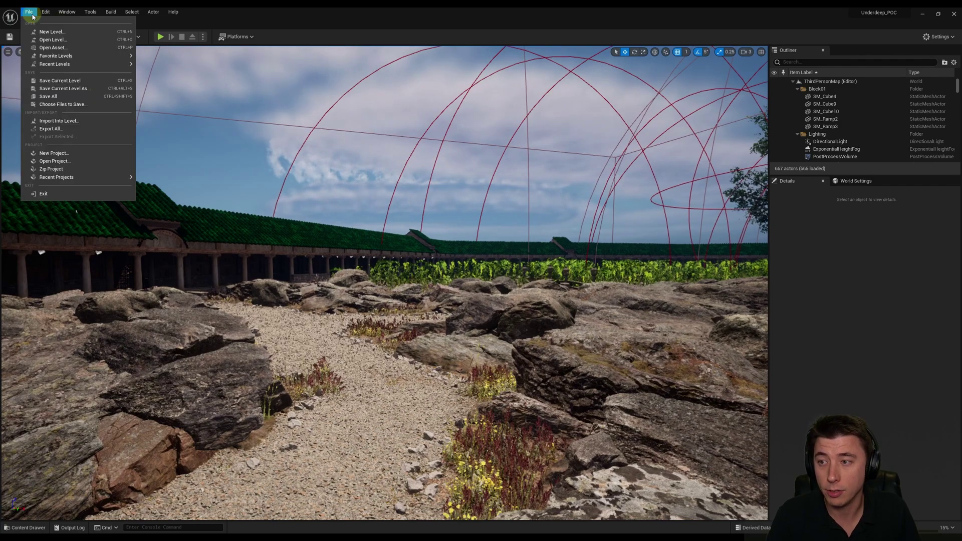
pyautogui.click(55, 32)
pyautogui.click(483, 235)
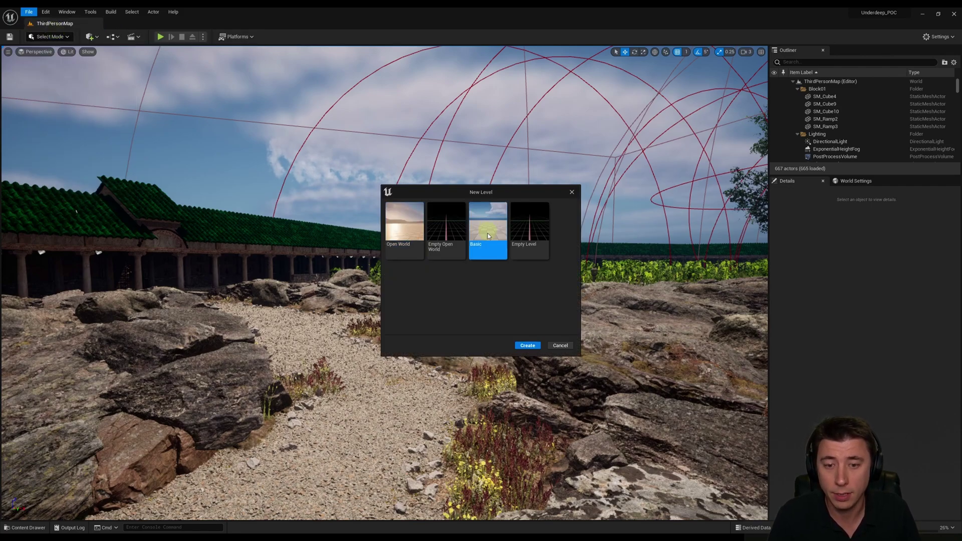
pyautogui.click(527, 346)
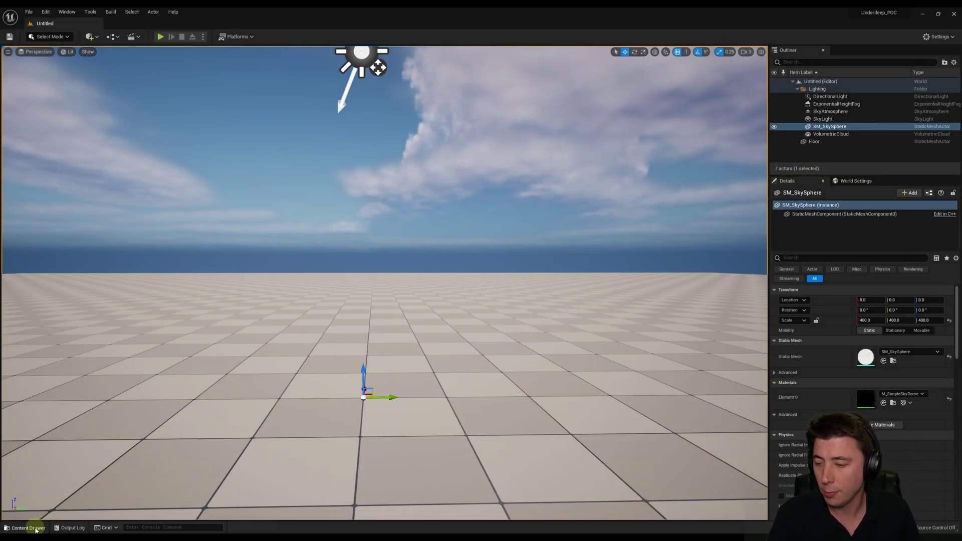
pyautogui.click(26, 528)
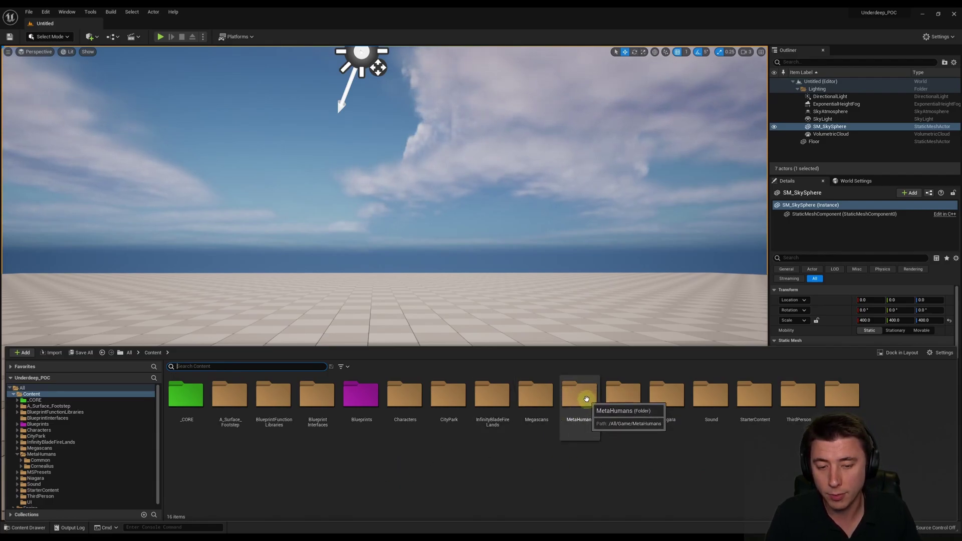
# - Open BP_Cornealius from MetaHumans > Cornealius and zoom in on the character
pyautogui.doubleClick(582, 399)
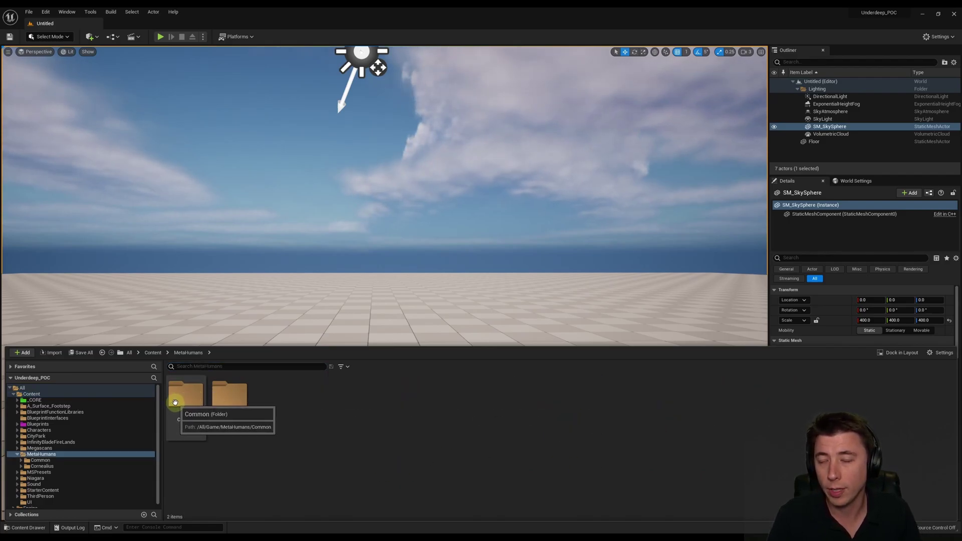
pyautogui.doubleClick(237, 404)
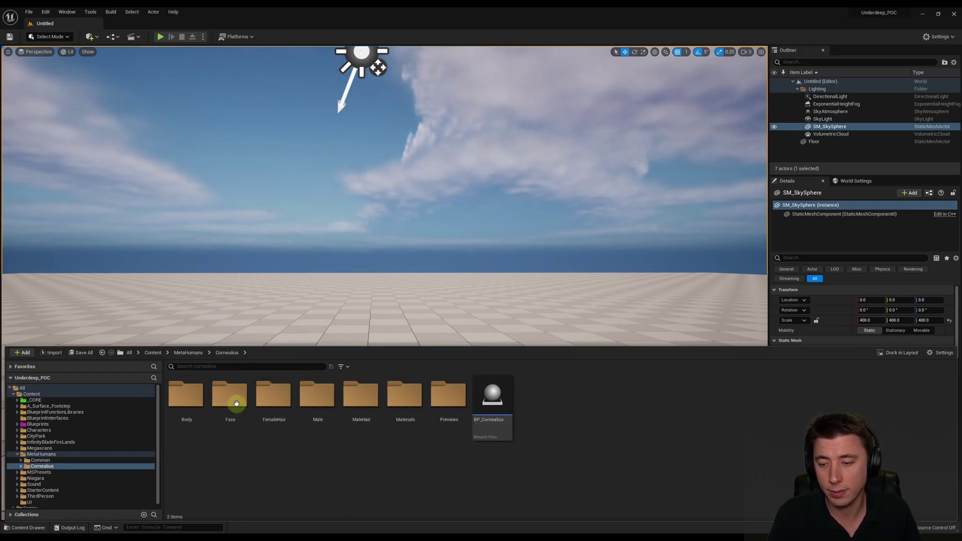
pyautogui.doubleClick(493, 402)
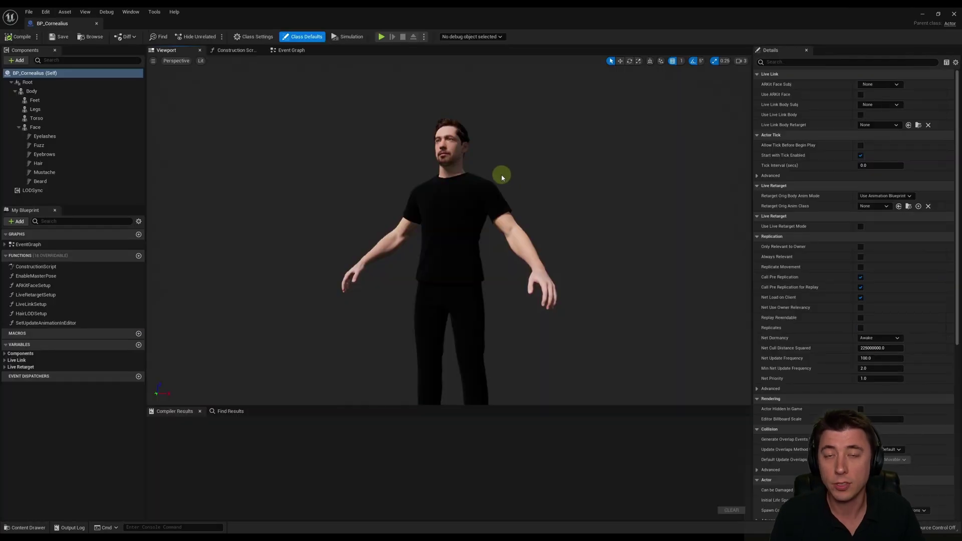
pyautogui.scroll(-5, 478, 174)
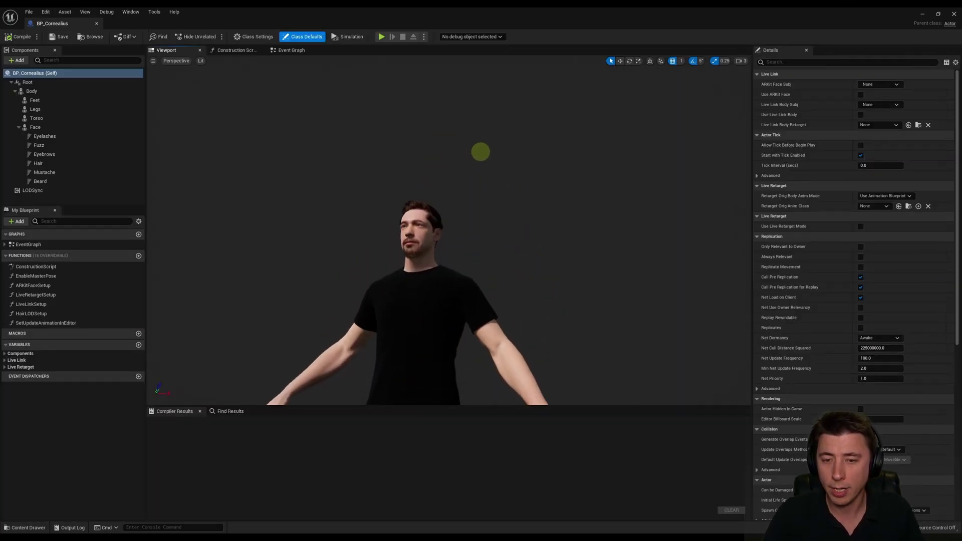
pyautogui.scroll(8, 468, 167)
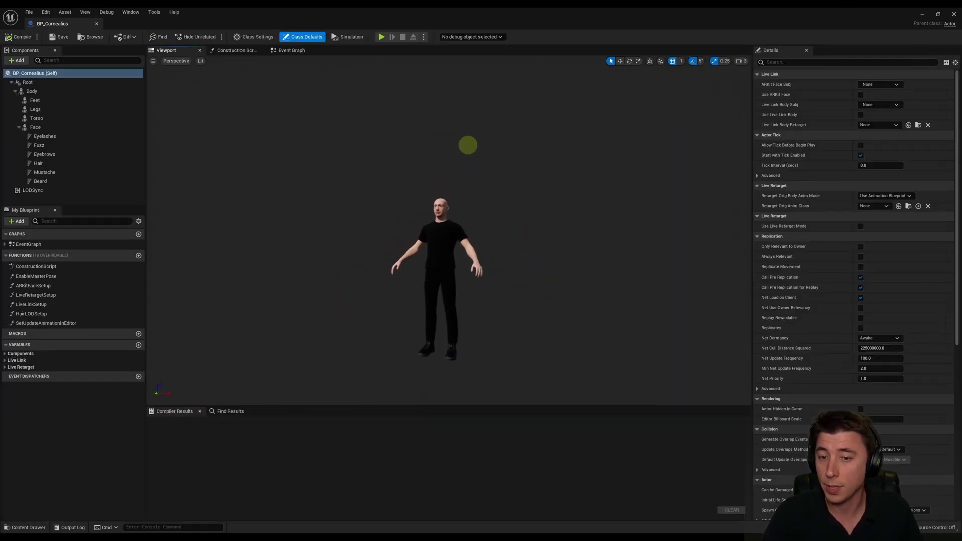
pyautogui.moveTo(465, 166); pyautogui.dragTo(470, 166)
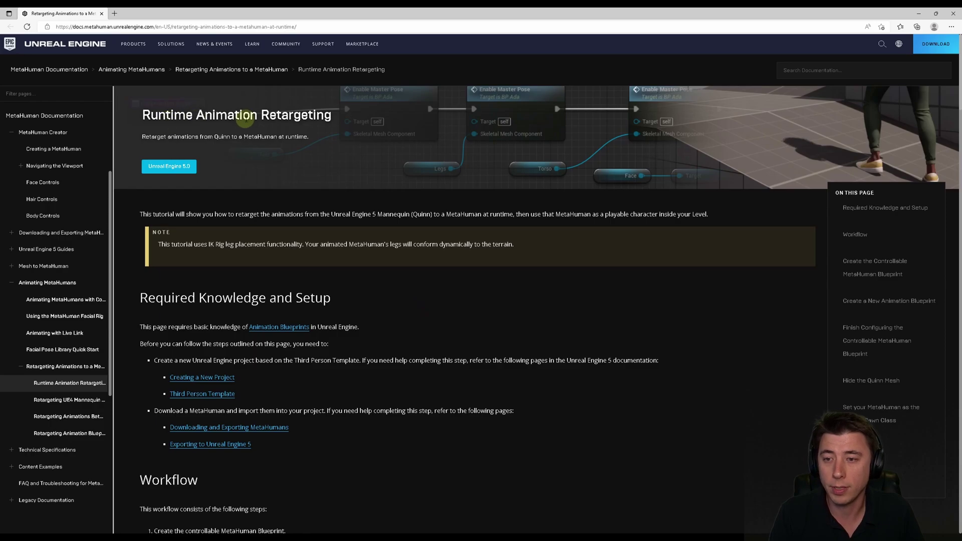
# - Return to the animation retargeting overview page and read its definition
pyautogui.hotkey('alt', 'Left')
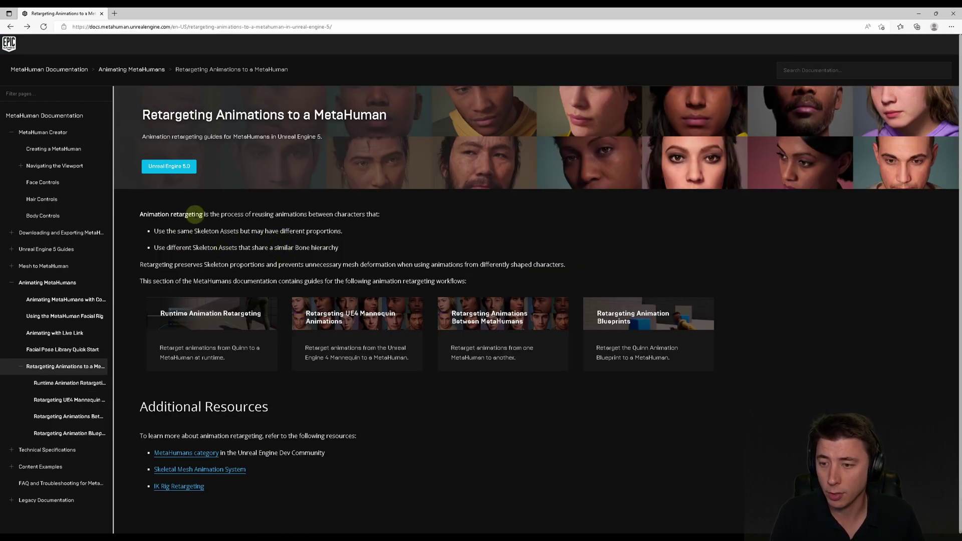
pyautogui.moveTo(210, 213); pyautogui.dragTo(306, 214)
pyautogui.click(315, 213)
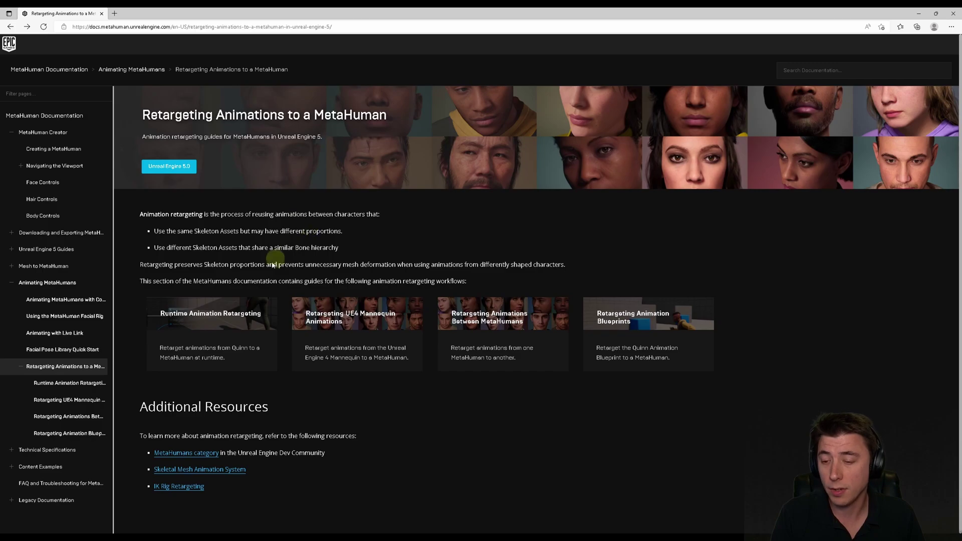
# - Open the Runtime Animation Retargeting page and read the IK Rig leg-placement note
pyautogui.click(207, 318)
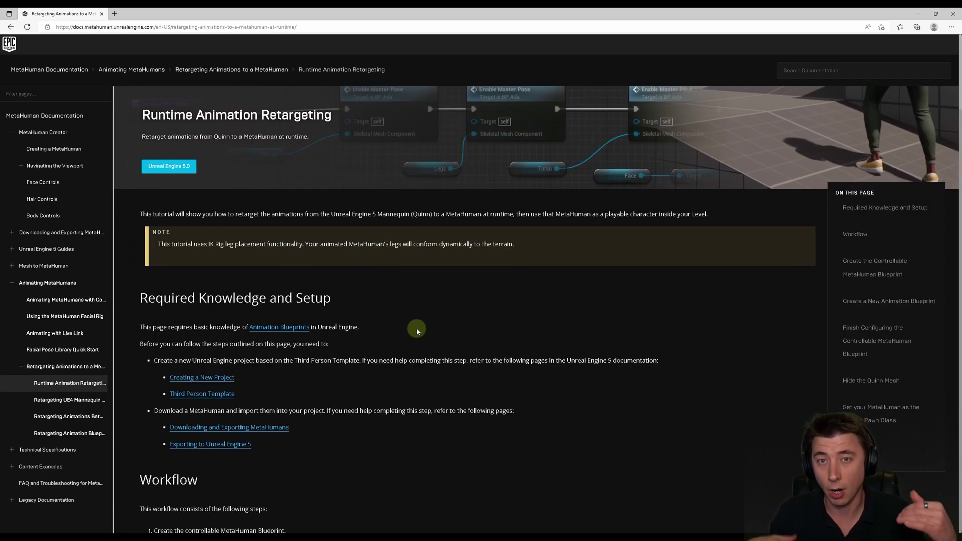
pyautogui.moveTo(514, 244); pyautogui.dragTo(165, 247)
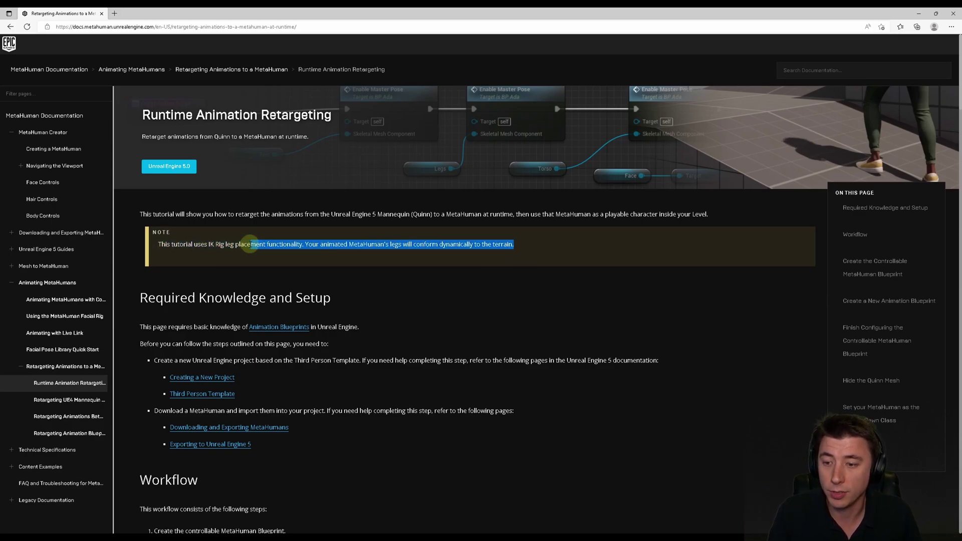
pyautogui.click(250, 246)
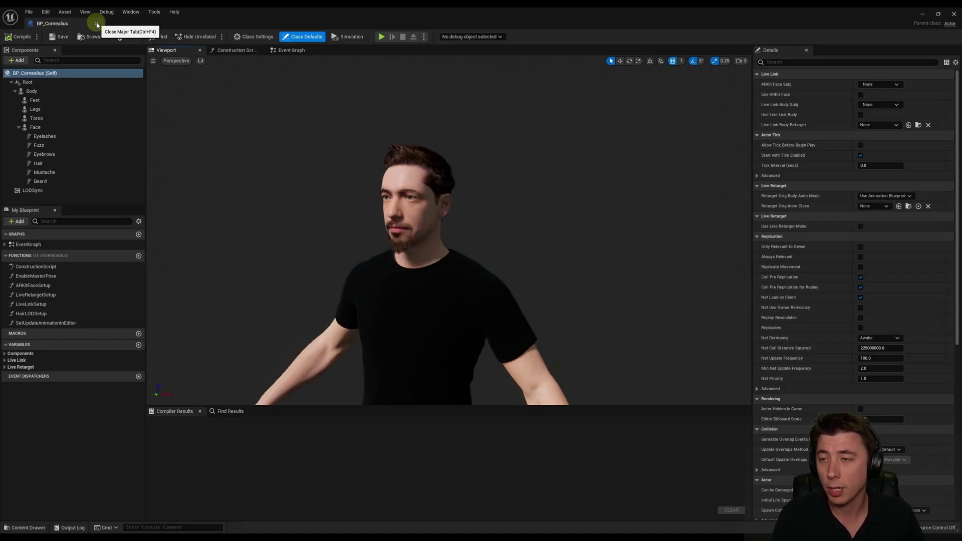
# - Close BP_Cornealius and browse to the _CORE folder in the Content Drawer
pyautogui.click(97, 24)
pyautogui.click(26, 528)
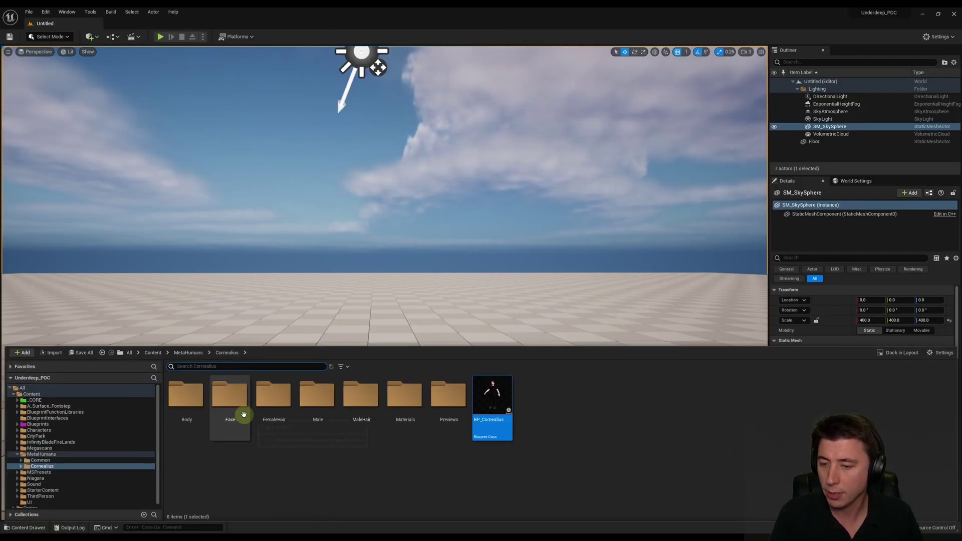
pyautogui.click(153, 353)
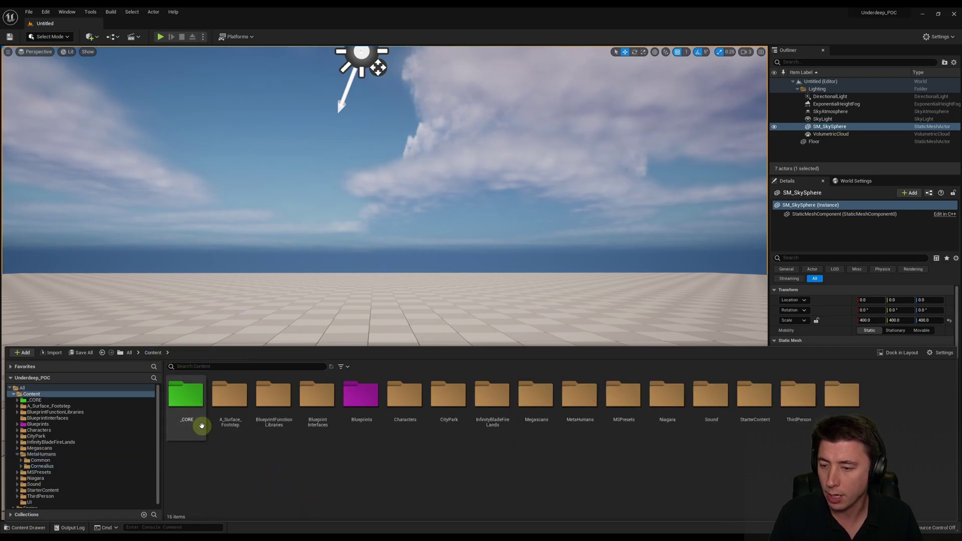
pyautogui.doubleClick(186, 396)
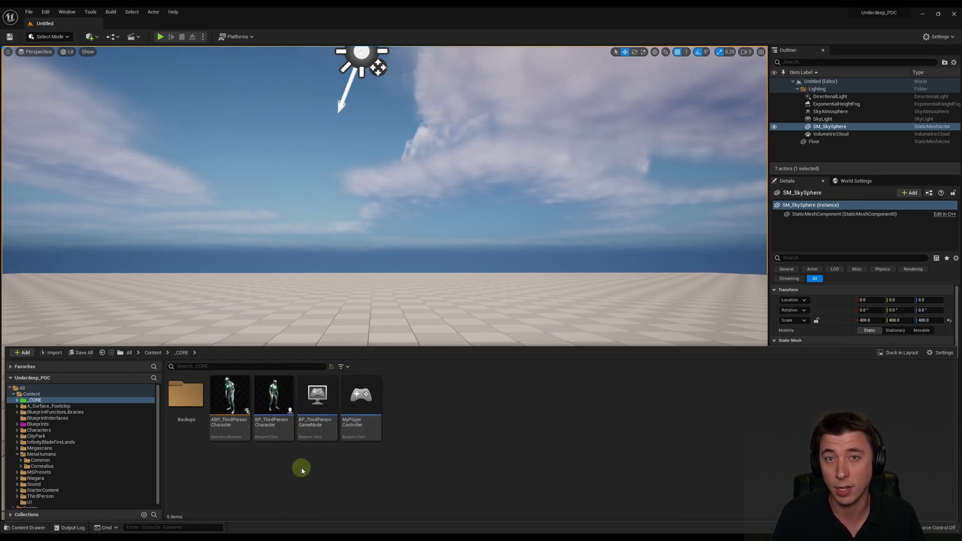
# - Create a BP_ThirdPersonCharacter child Blueprint in _CORE named BP_AdversaryAICharacter
pyautogui.rightClick(409, 404)
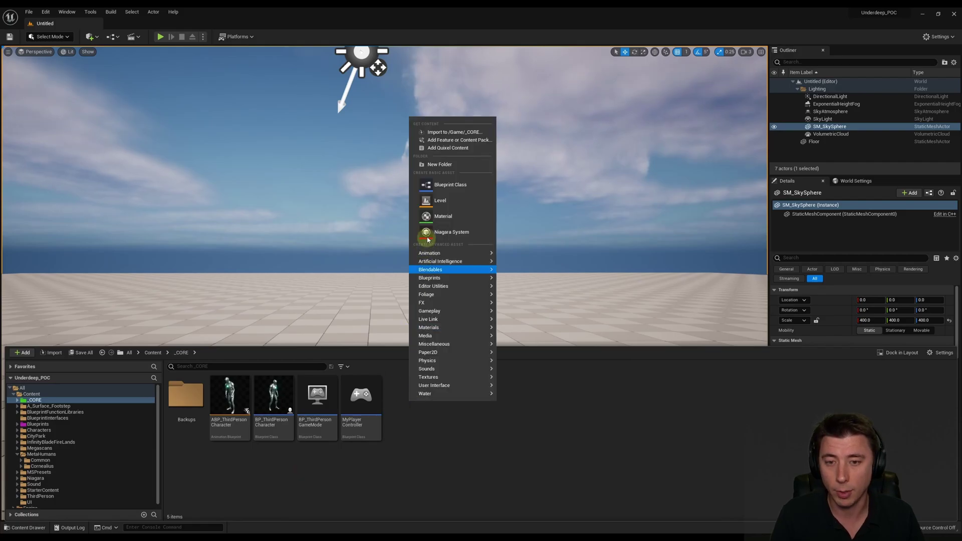
pyautogui.click(448, 185)
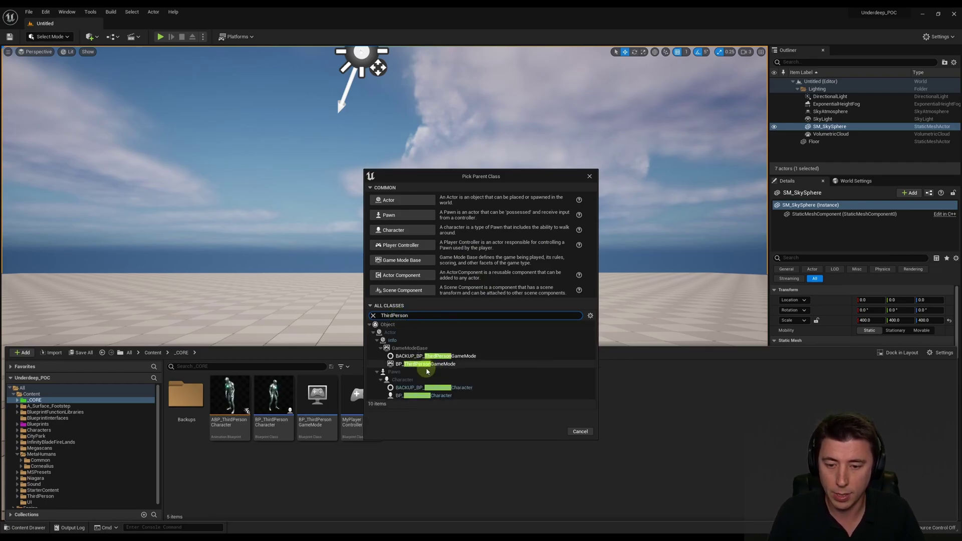
pyautogui.click(429, 396)
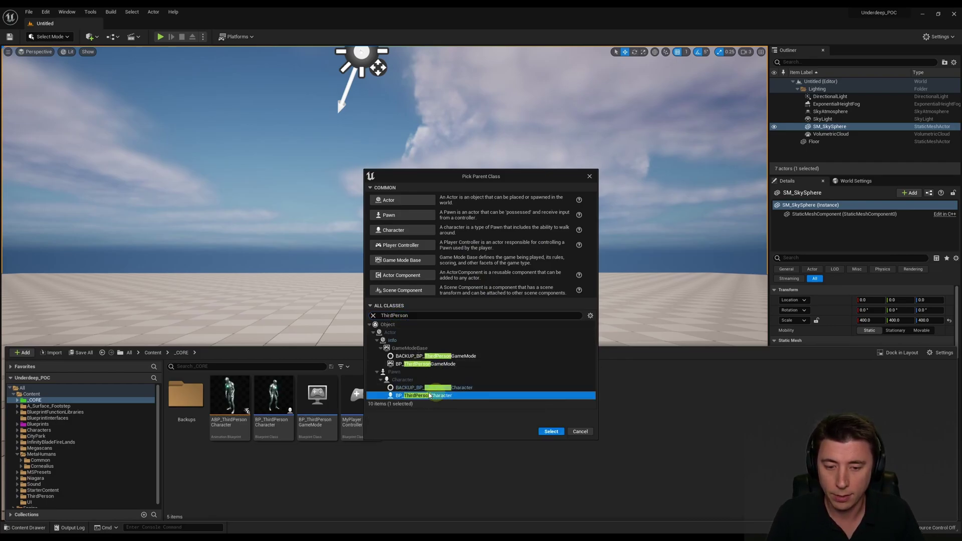
pyautogui.click(550, 436)
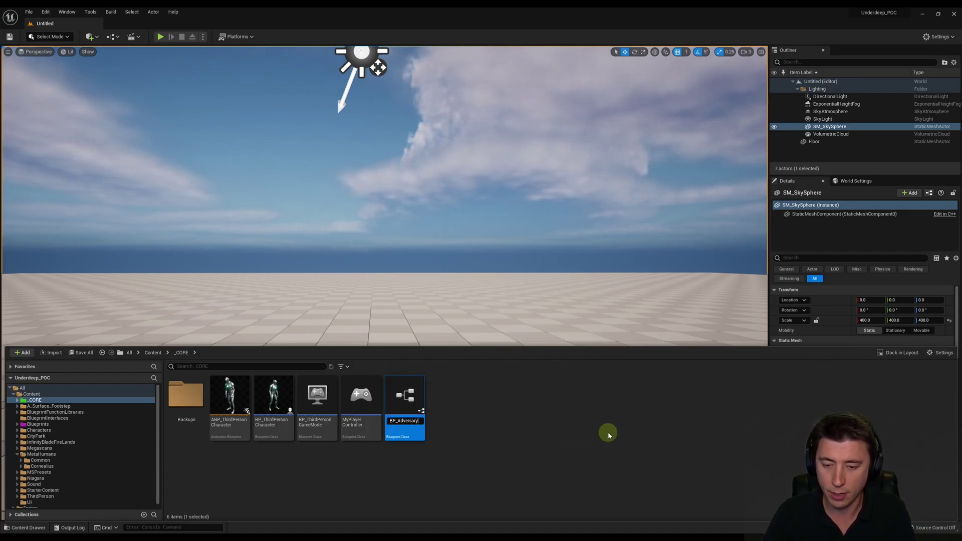
pyautogui.write('BP_AdversaryAICharacter')
pyautogui.press('Return')
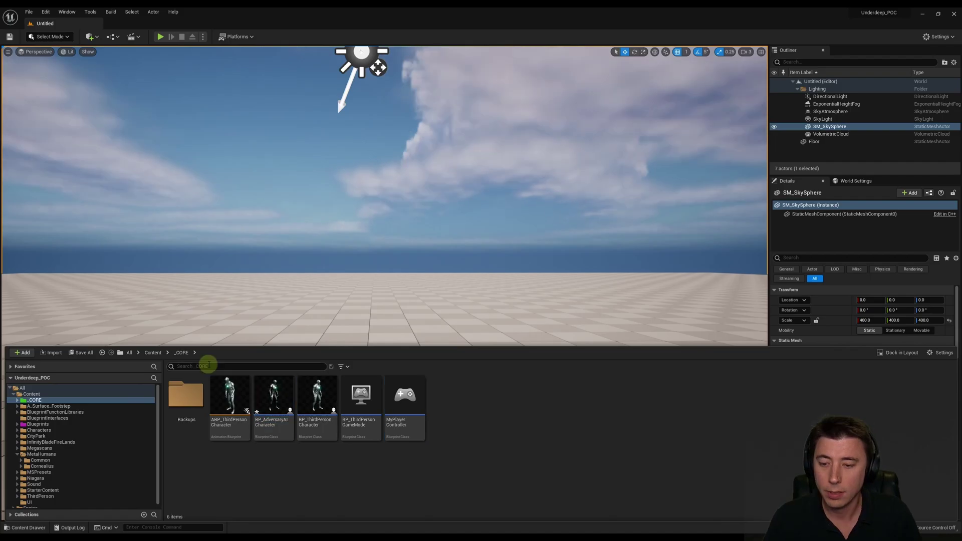
# - Open BP_AdversaryAICharacter, then BP_Cornealius from MetaHumans > Cornealius
pyautogui.doubleClick(274, 404)
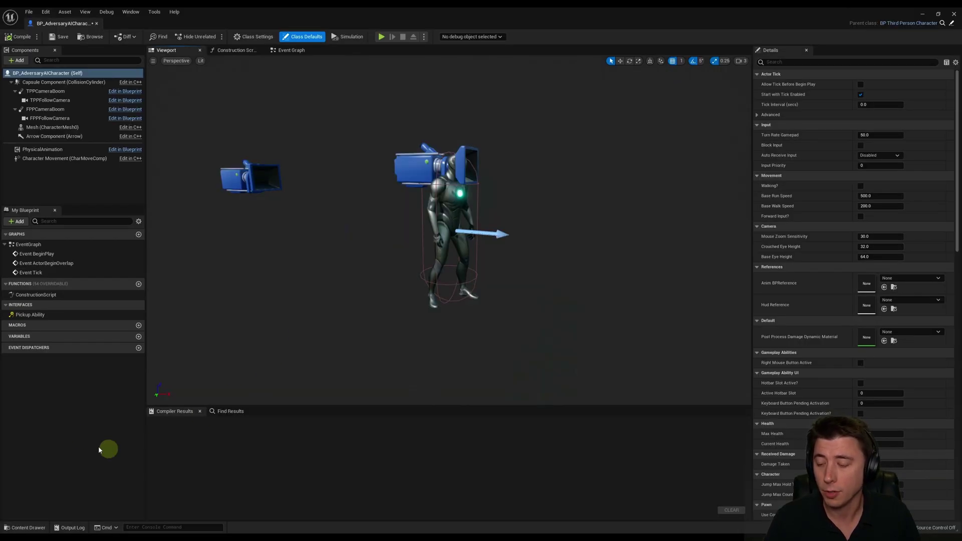
pyautogui.click(28, 527)
pyautogui.click(154, 352)
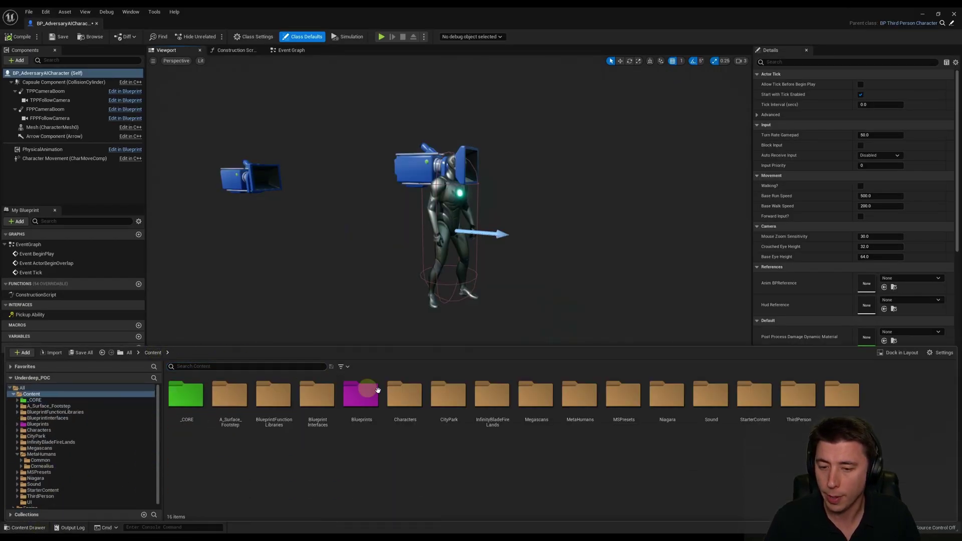
pyautogui.doubleClick(576, 395)
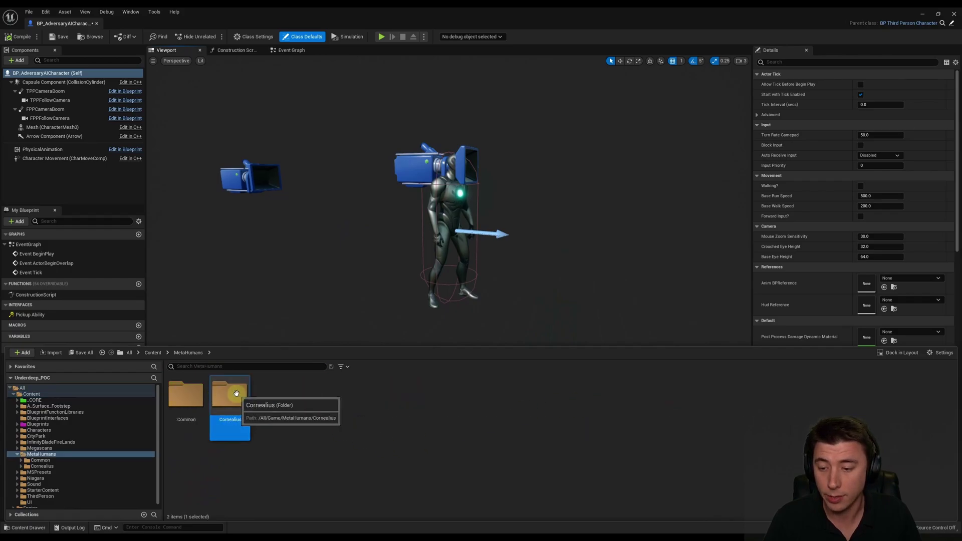
pyautogui.doubleClick(218, 393)
pyautogui.doubleClick(493, 396)
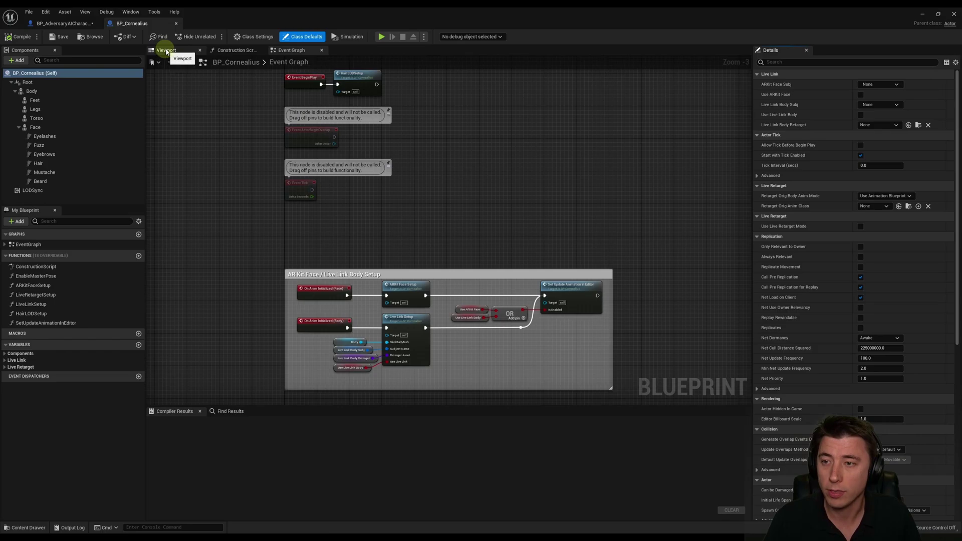
# - In BP_Cornealius's Viewport tab, copy the Body through Beard components
pyautogui.click(167, 51)
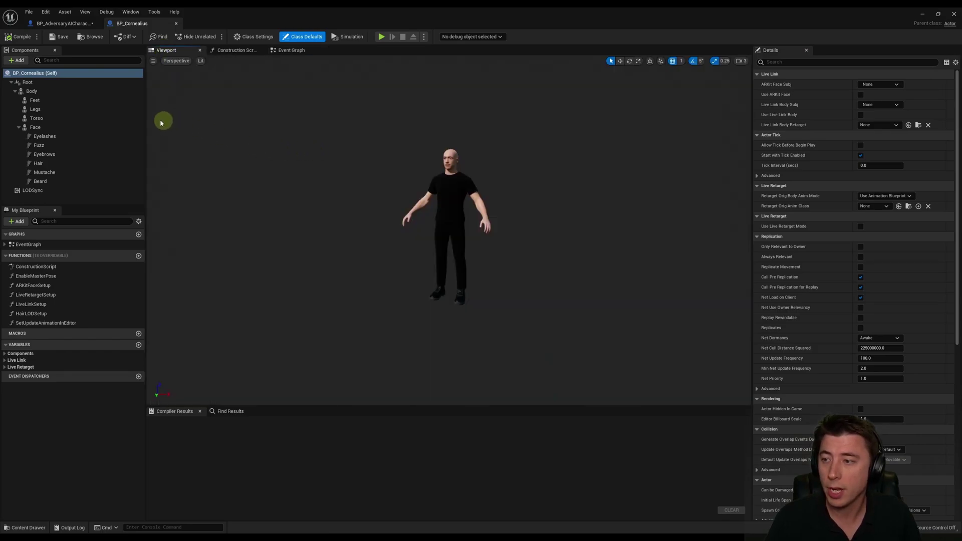
pyautogui.click(33, 94)
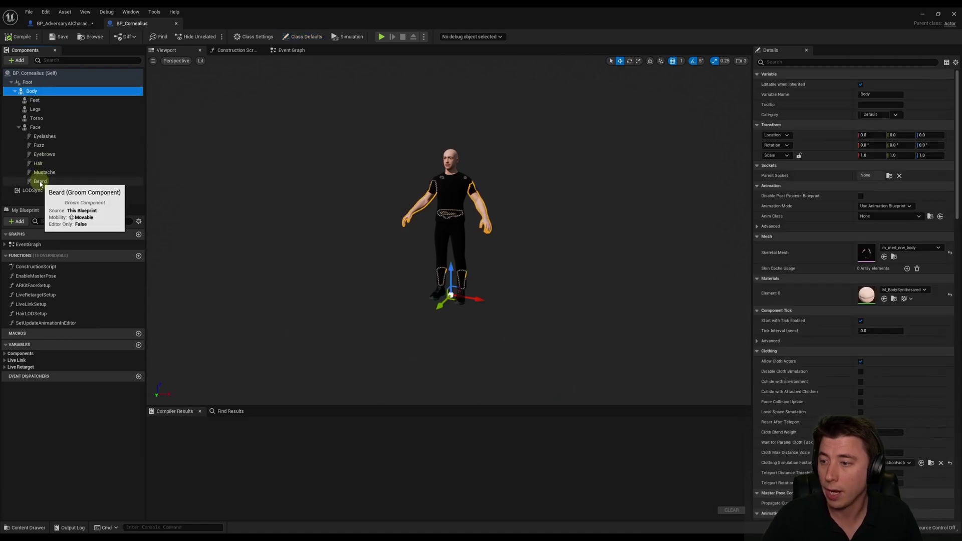
pyautogui.keyDown('shift'); pyautogui.click(40, 182); pyautogui.keyUp('shift')
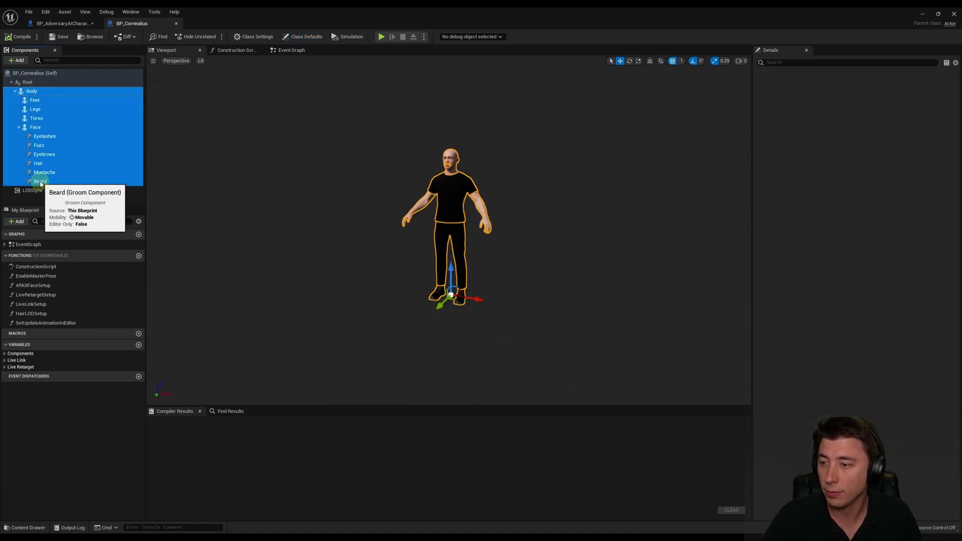
pyautogui.rightClick(38, 123)
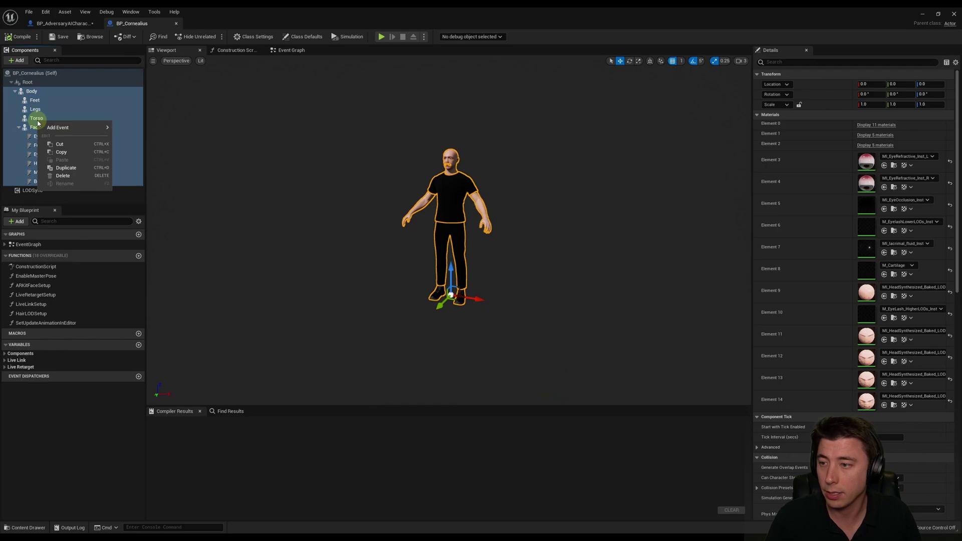
pyautogui.click(61, 152)
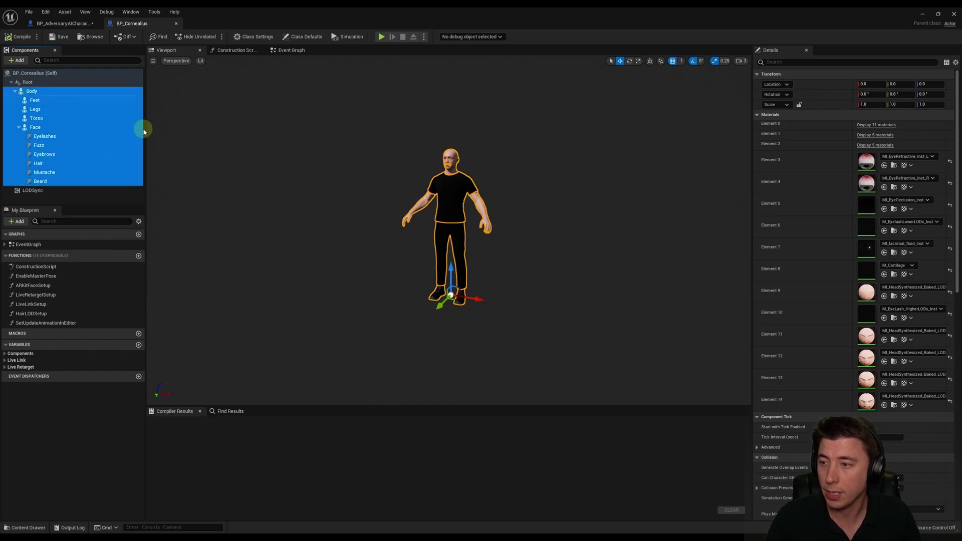
# - Paste the copied MetaHuman components into BP_AdversaryAICharacter under the Mesh component
pyautogui.click(60, 24)
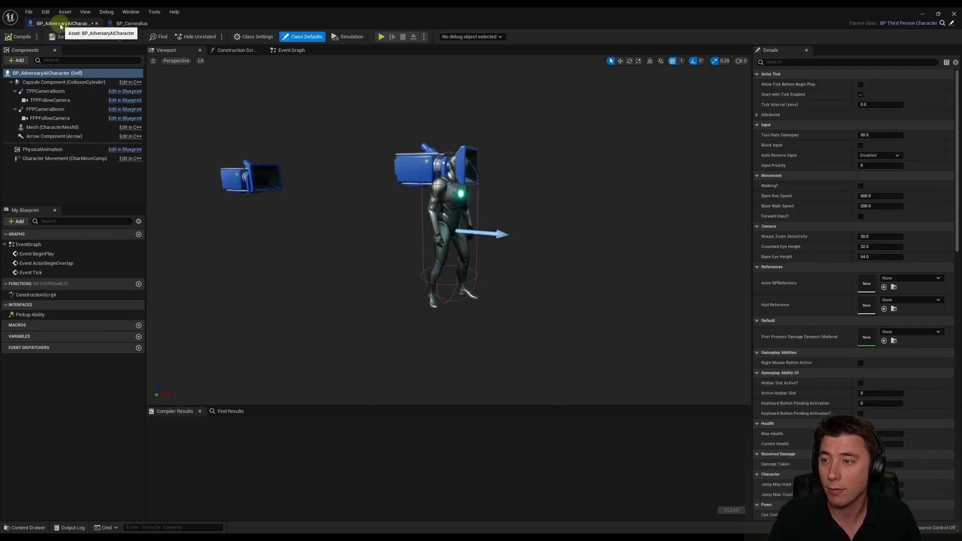
pyautogui.click(32, 128)
pyautogui.rightClick(35, 129)
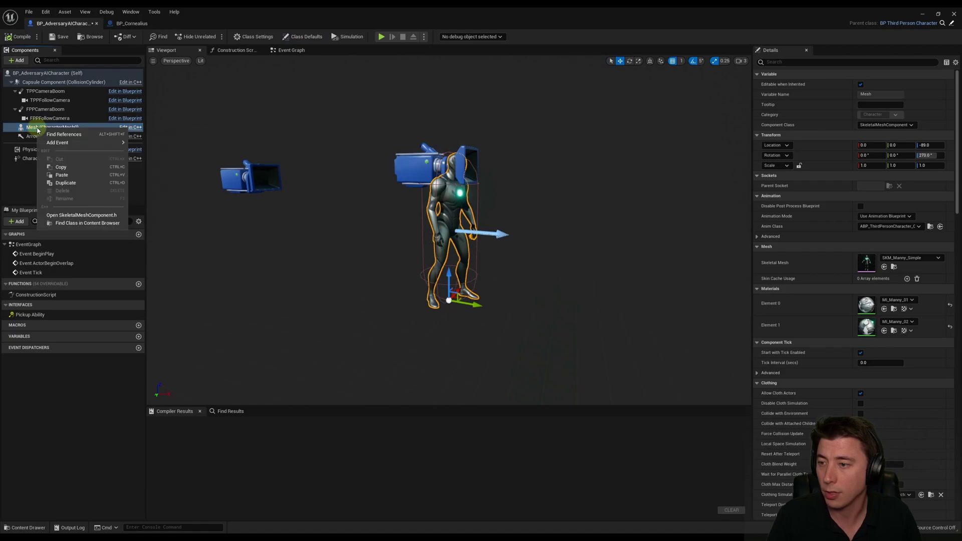
pyautogui.click(61, 174)
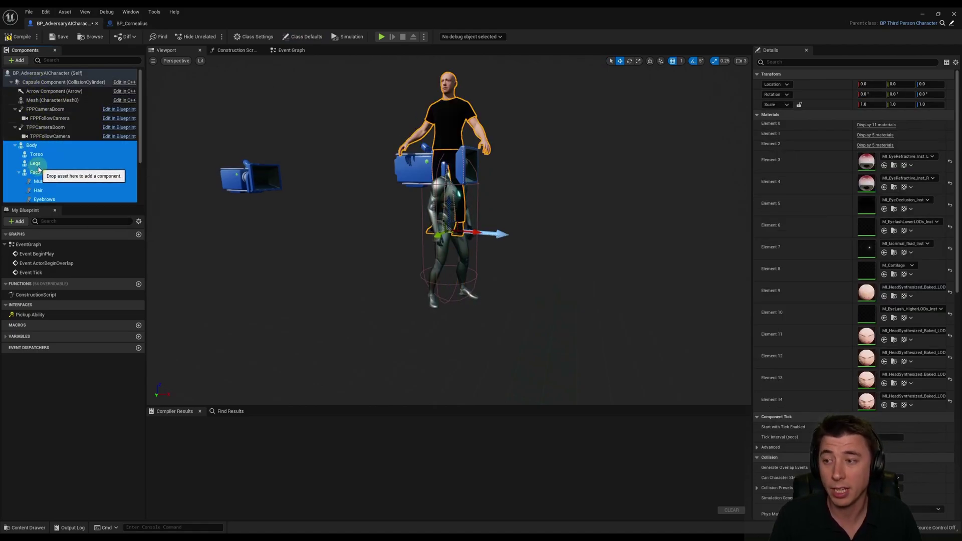
pyautogui.moveTo(43, 153); pyautogui.dragTo(37, 103)
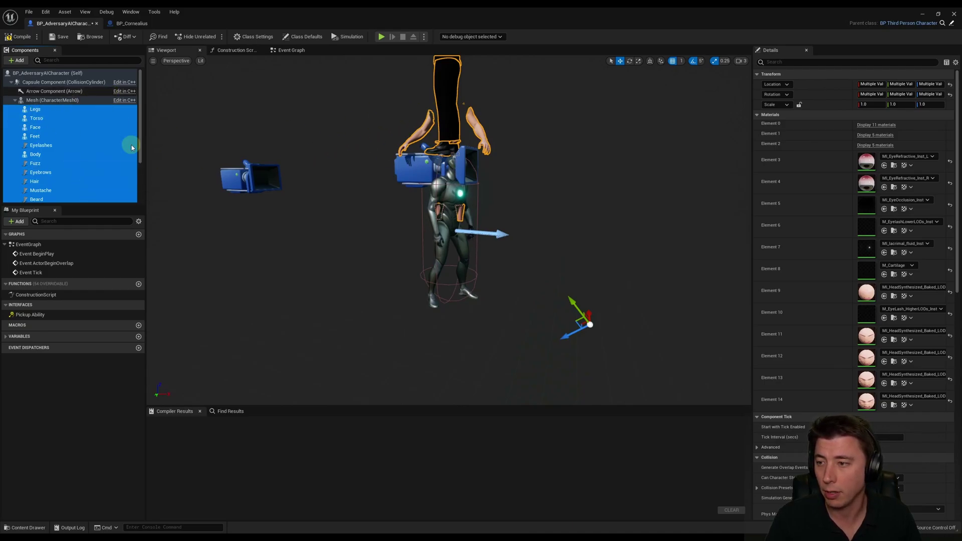
# - Rearrange the hierarchy: Legs, Face and Feet under Body; Eyelashes and Fuzz under Face
pyautogui.moveTo(35, 109); pyautogui.dragTo(48, 135)
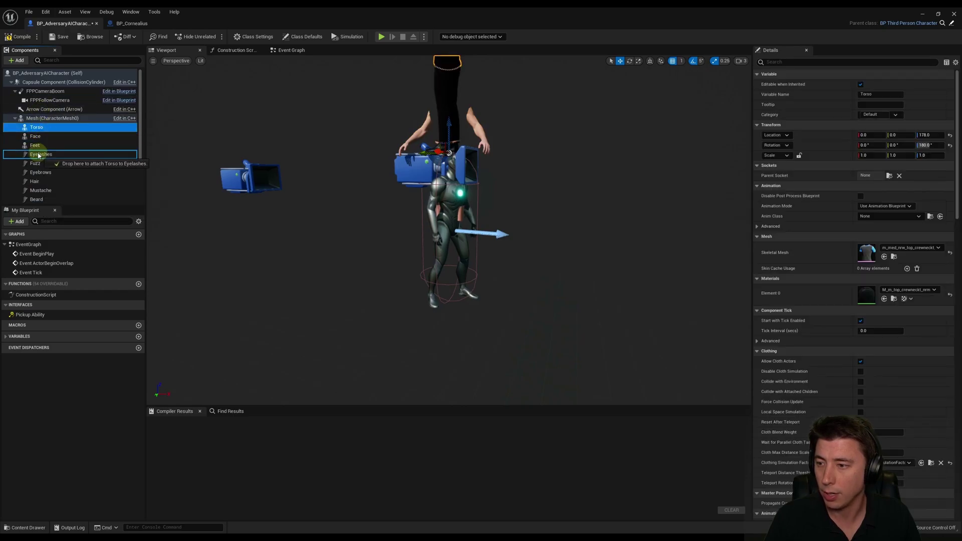
pyautogui.scroll(-2, 50, 131)
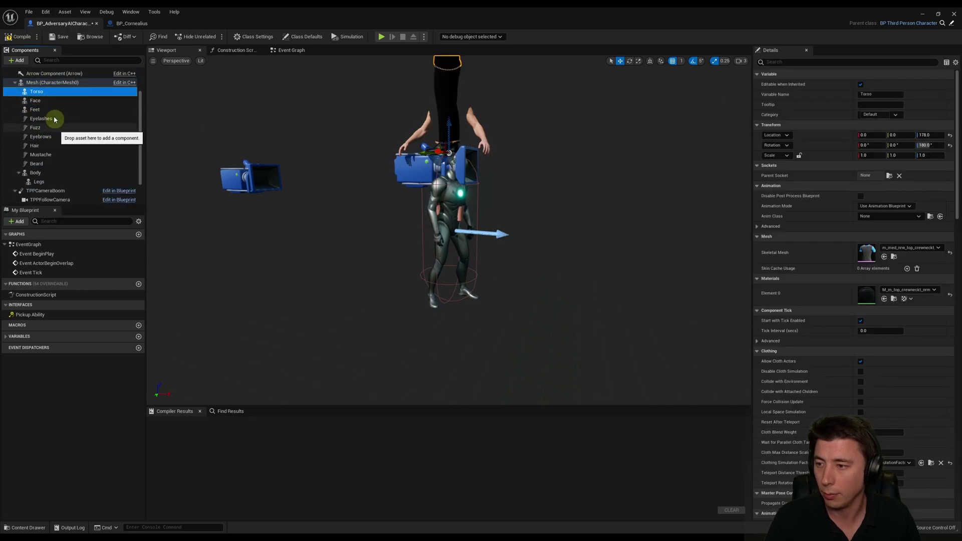
pyautogui.moveTo(63, 113); pyautogui.dragTo(29, 163)
pyautogui.moveTo(33, 82); pyautogui.dragTo(40, 161)
pyautogui.moveTo(35, 97); pyautogui.dragTo(40, 152)
pyautogui.moveTo(35, 97); pyautogui.dragTo(37, 145)
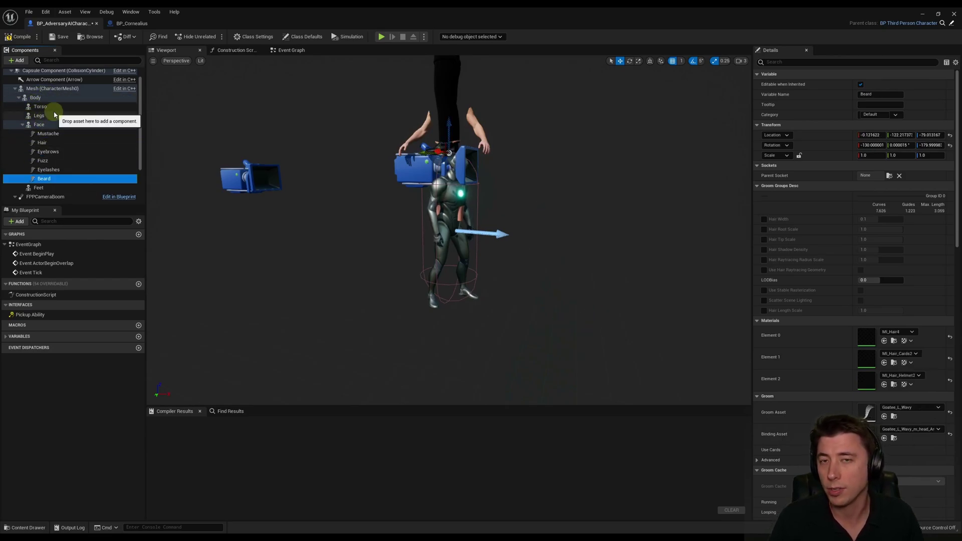
pyautogui.moveTo(44, 178); pyautogui.dragTo(41, 101)
# - Reset Body, Torso, Legs, Face and Feet location and rotation to zero
pyautogui.click(36, 98)
pyautogui.keyDown('shift'); pyautogui.click(39, 124); pyautogui.keyUp('shift')
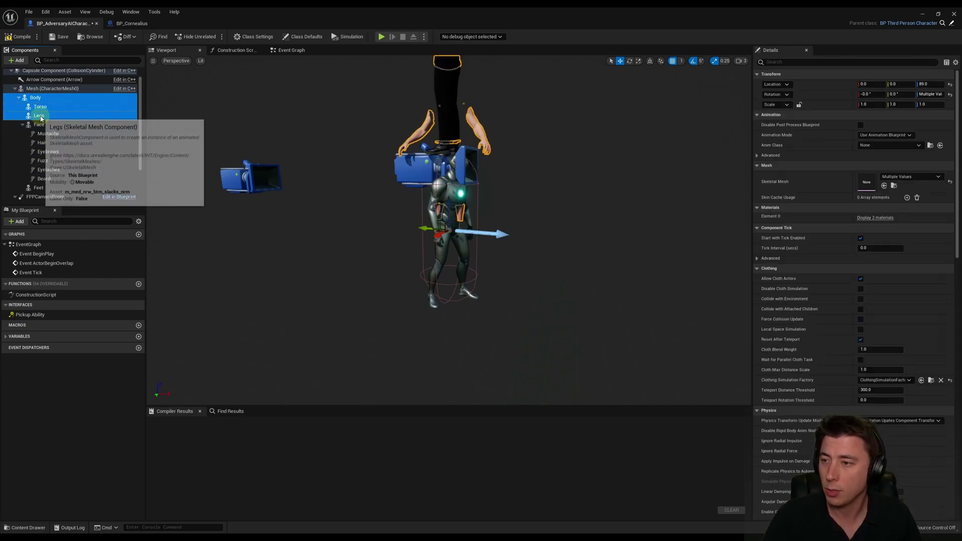
pyautogui.keyDown('ctrl'); pyautogui.click(37, 189); pyautogui.keyUp('ctrl')
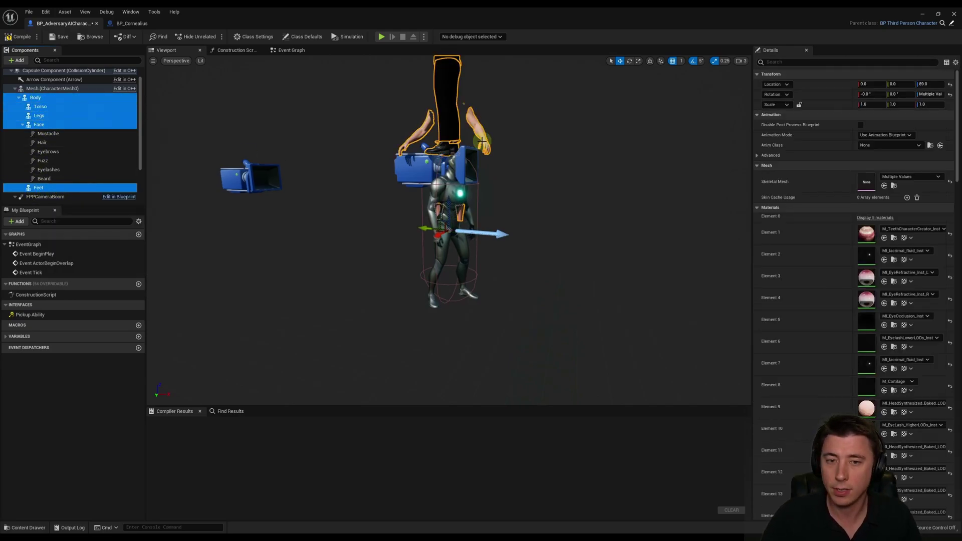
pyautogui.click(950, 86)
pyautogui.click(951, 95)
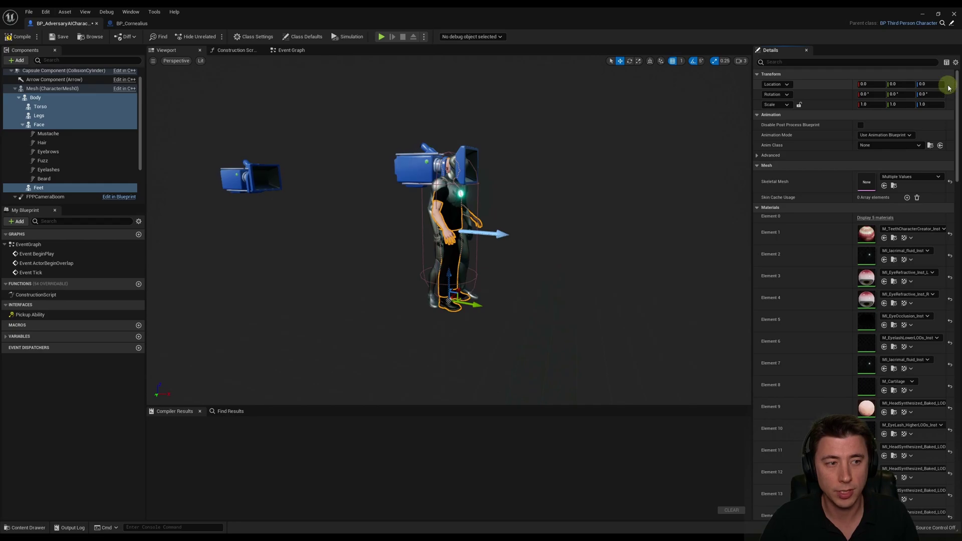
# - Create an Anim Blueprint from the m_med_nrw_body skeleton named ABP_AdversaryAICharacter
pyautogui.moveTo(573, 165); pyautogui.dragTo(397, 249)
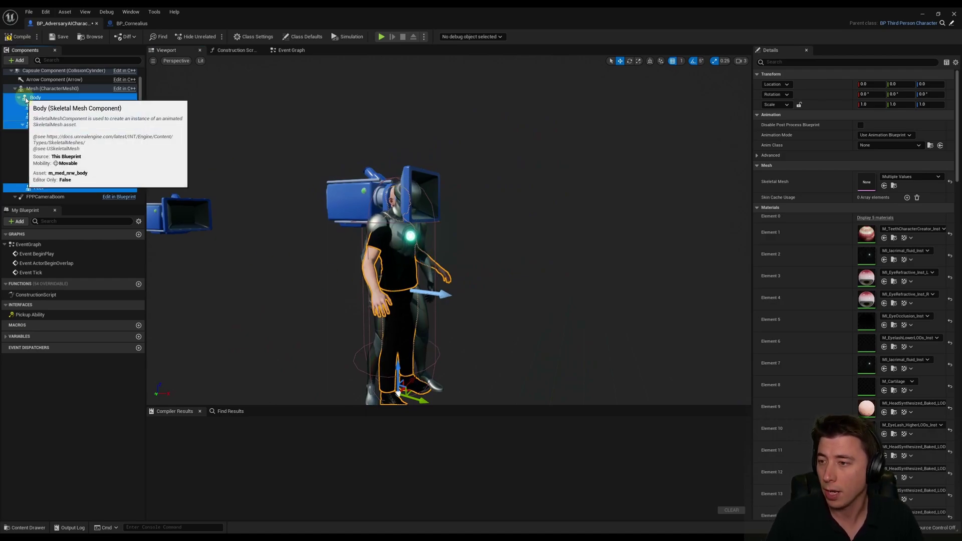
pyautogui.click(27, 98)
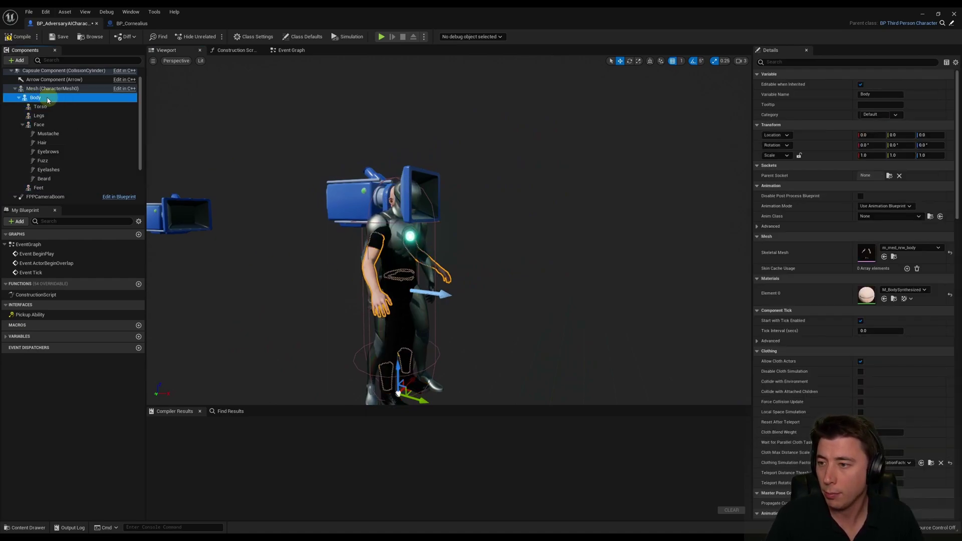
pyautogui.click(894, 257)
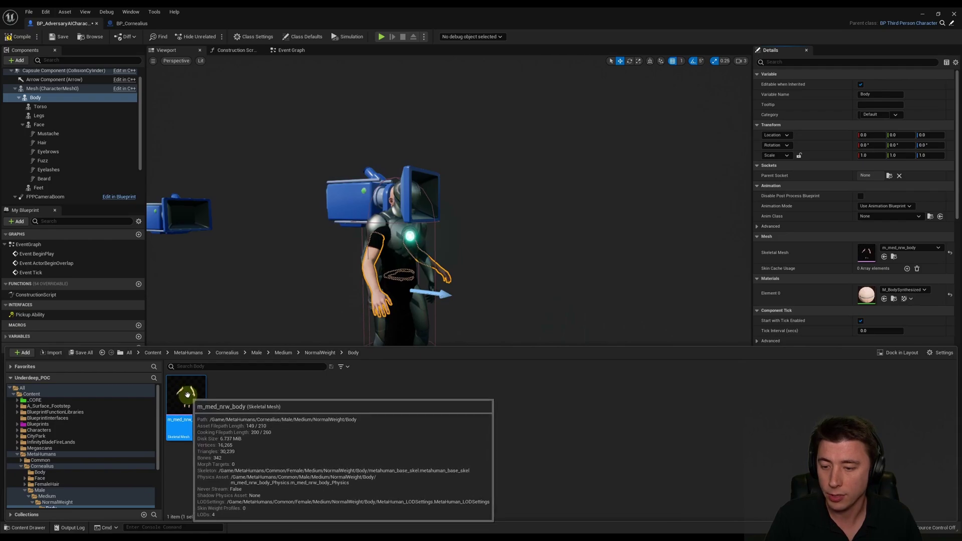
pyautogui.rightClick(187, 395)
pyautogui.moveTo(236, 179)
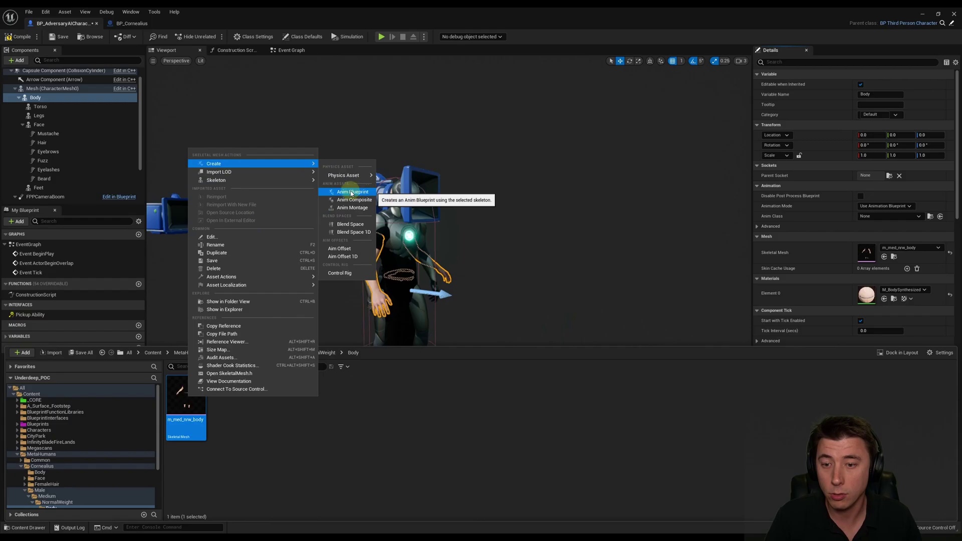
pyautogui.click(353, 192)
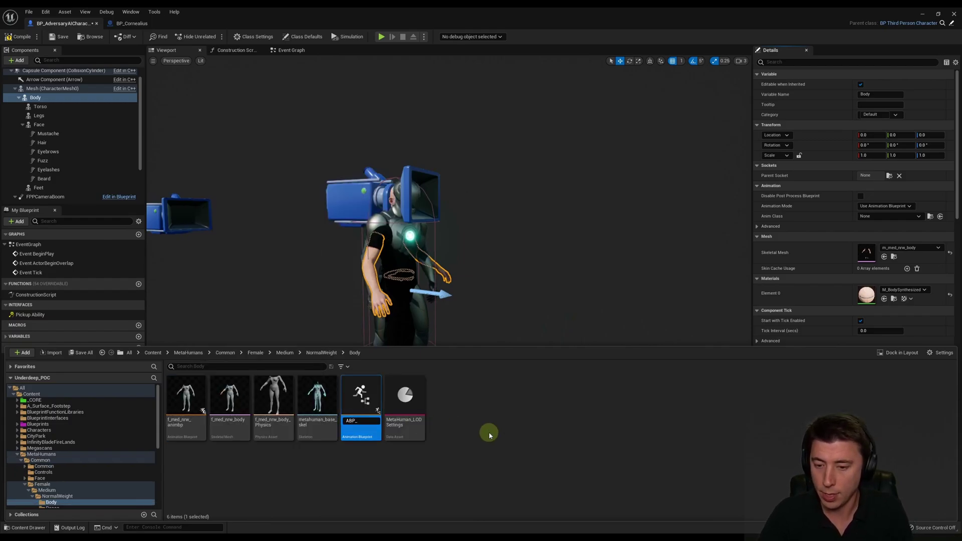
pyautogui.press('BackSpace')
pyautogui.write('ryAICharac')
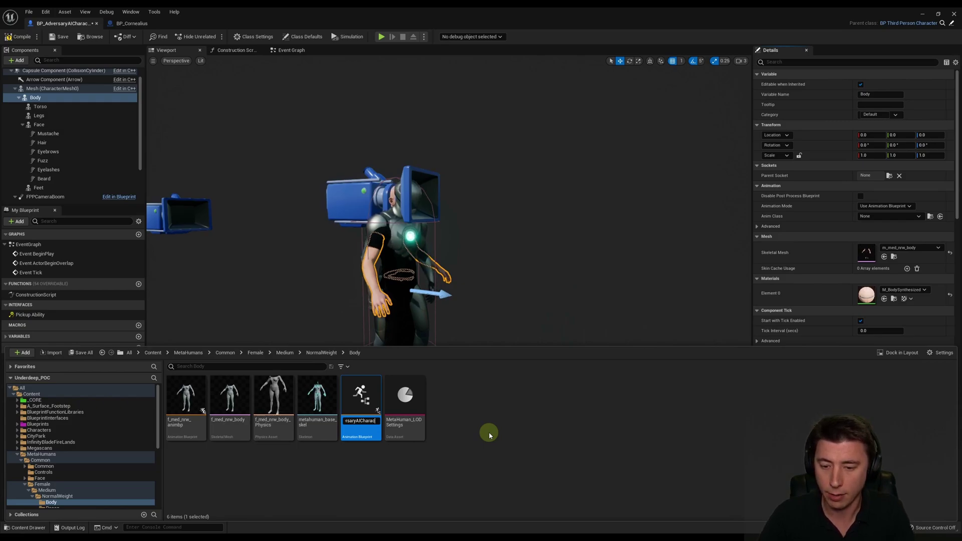
pyautogui.write('ter')
pyautogui.press('Return')
# - Move ABP_AdversaryAICharacter into the _CORE folder and show its contents
pyautogui.moveTo(189, 403); pyautogui.dragTo(36, 399)
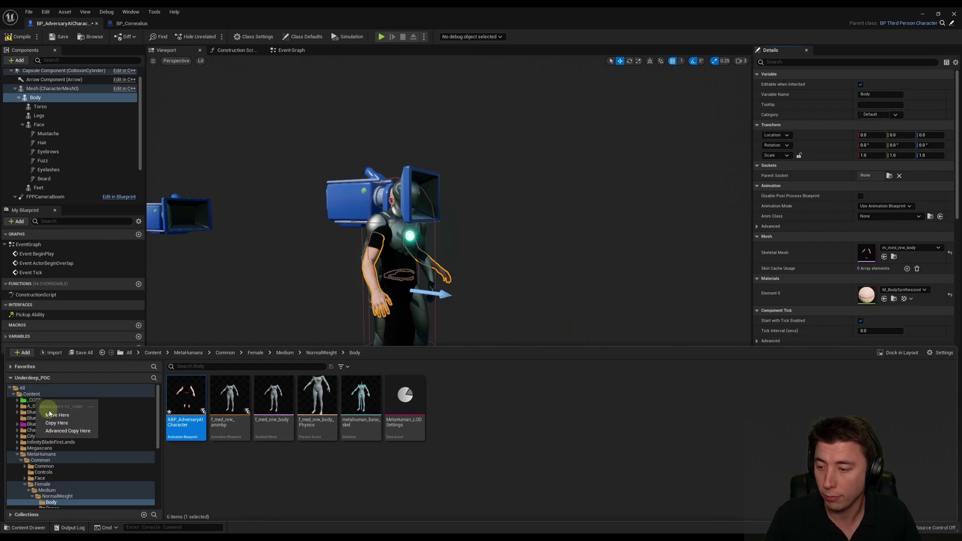
pyautogui.click(63, 415)
pyautogui.click(34, 400)
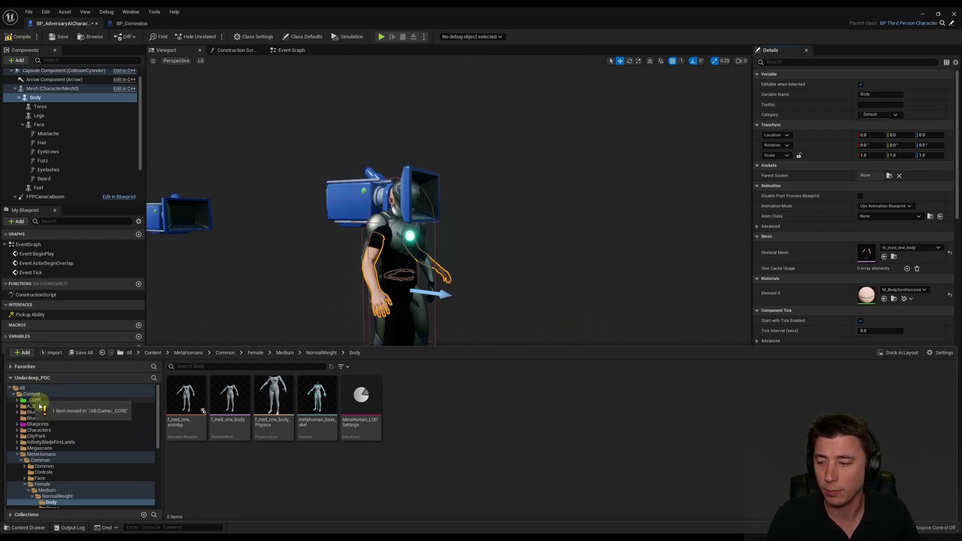
# - Feed Output Pose from a Retarget Pose From Mesh node using the RTG_Mannequin retargeter
pyautogui.doubleClick(232, 398)
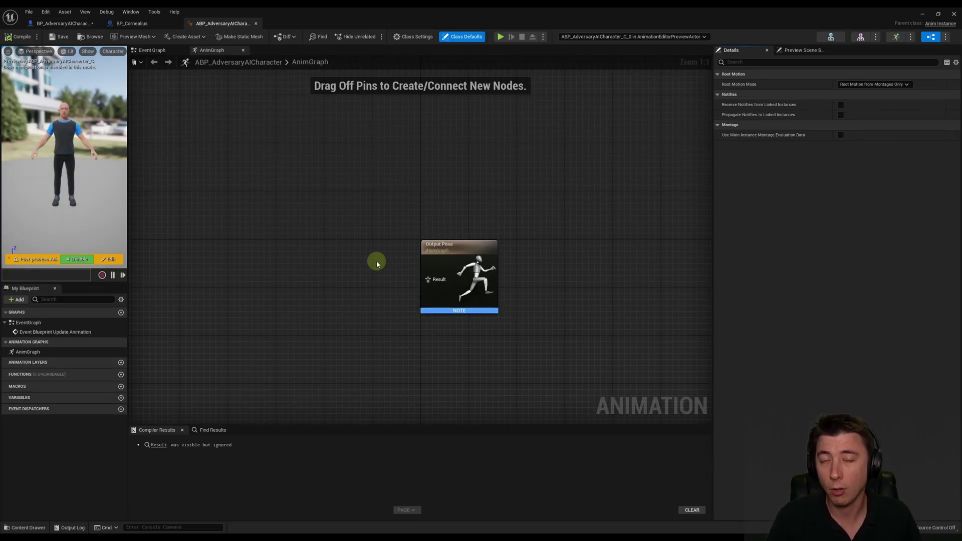
pyautogui.moveTo(428, 279); pyautogui.dragTo(295, 254)
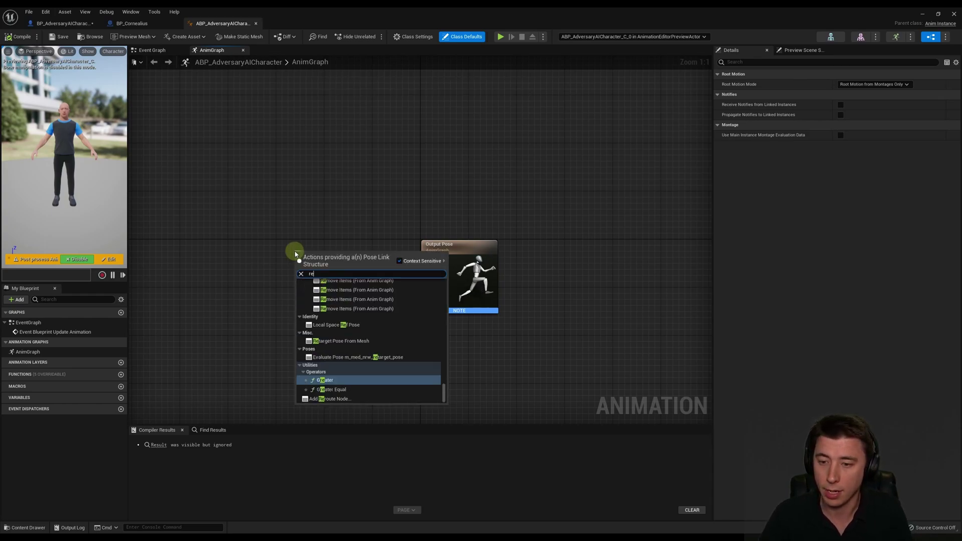
pyautogui.write('retarget pos')
pyautogui.press('Return')
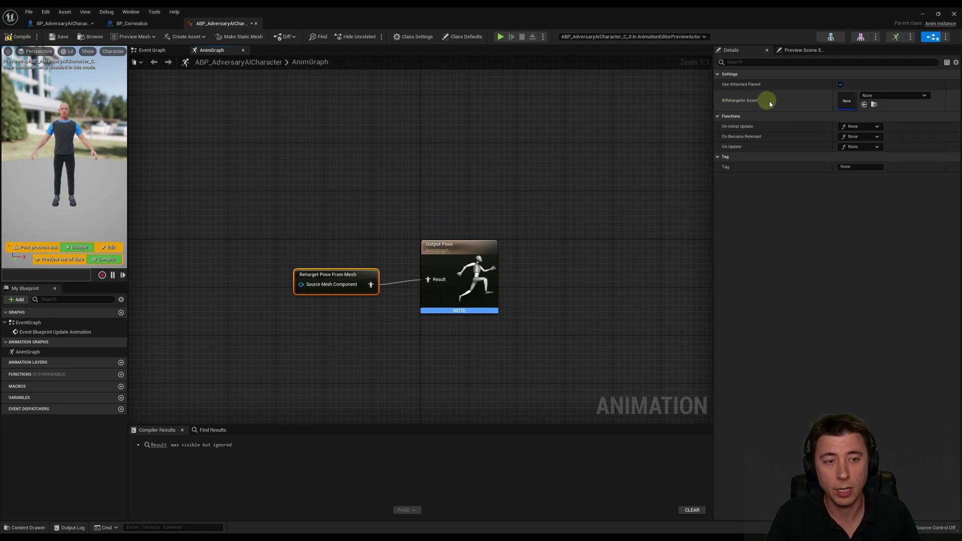
pyautogui.click(871, 96)
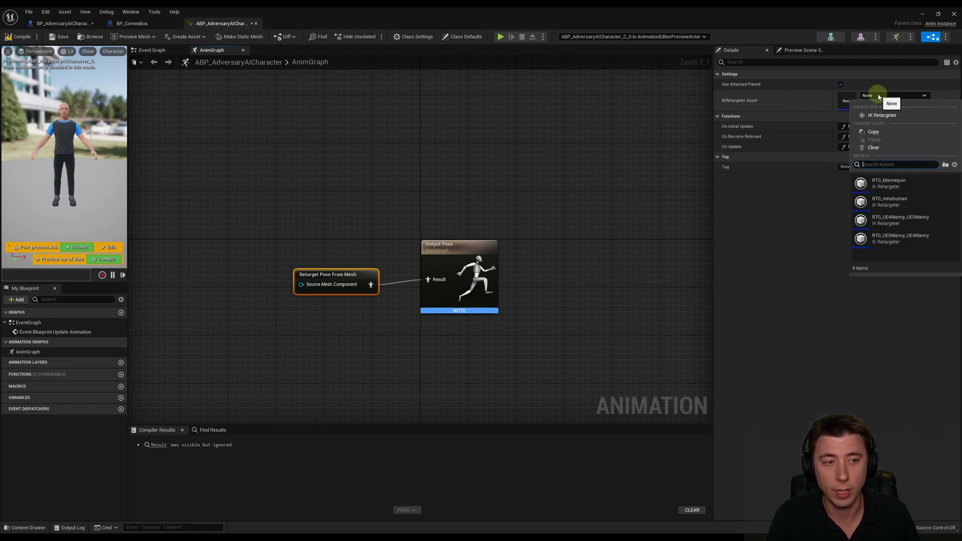
pyautogui.click(889, 187)
# - Compile and save ABP_AdversaryAICharacter
pyautogui.click(20, 37)
pyautogui.click(59, 36)
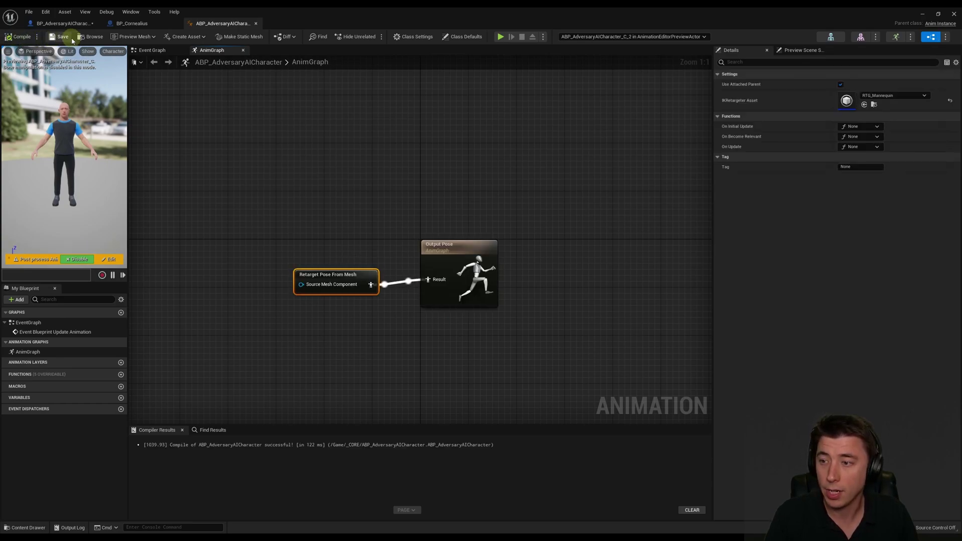
pyautogui.click(390, 243)
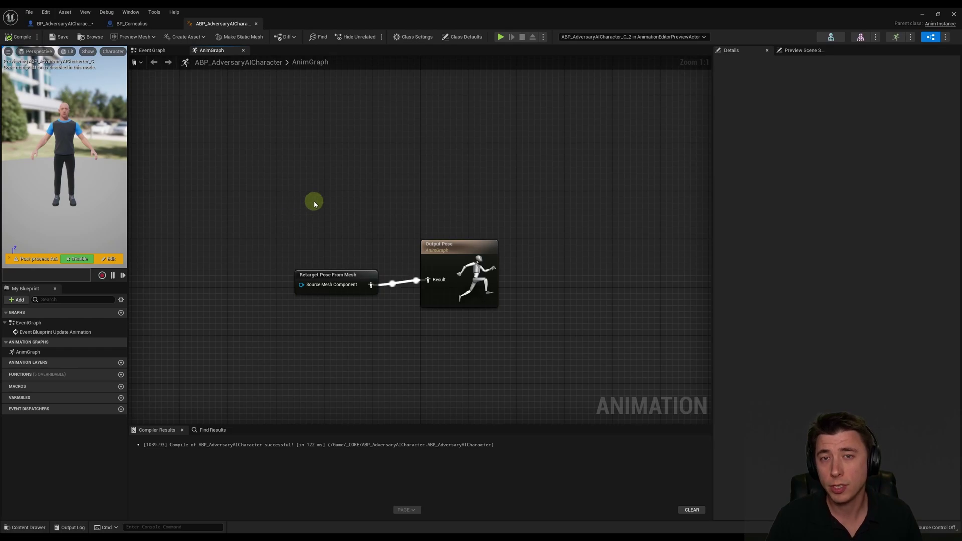
# - Copy the EnableMasterPose function from BP_Cornealius's function list
pyautogui.click(131, 24)
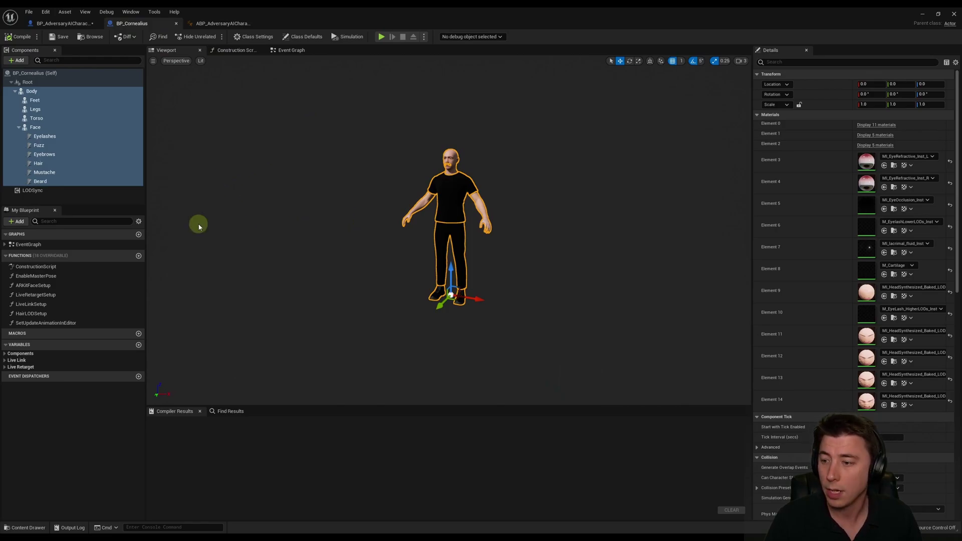
pyautogui.click(37, 277)
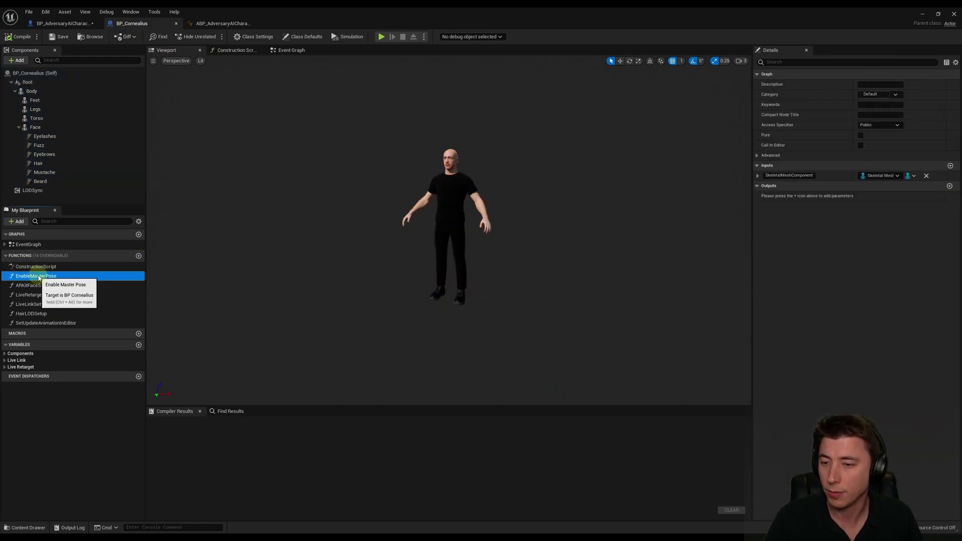
pyautogui.rightClick(37, 277)
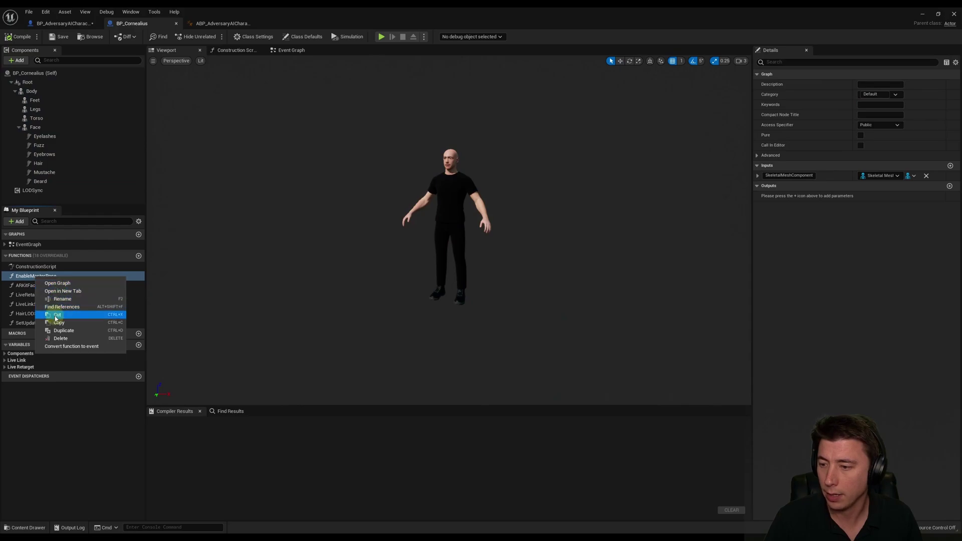
pyautogui.click(88, 319)
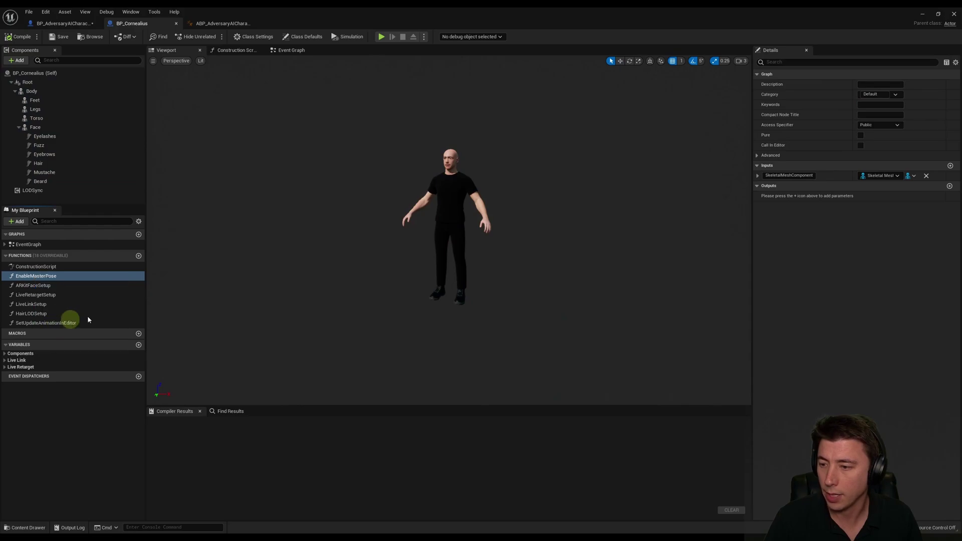
# - Paste EnableMasterPose into BP_AdversaryAICharacter's Functions list
pyautogui.click(59, 23)
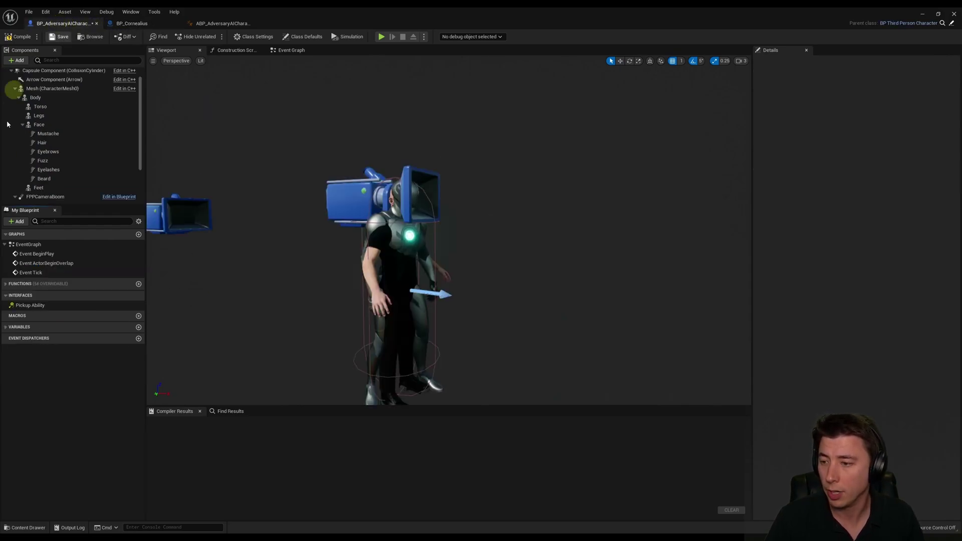
pyautogui.rightClick(24, 285)
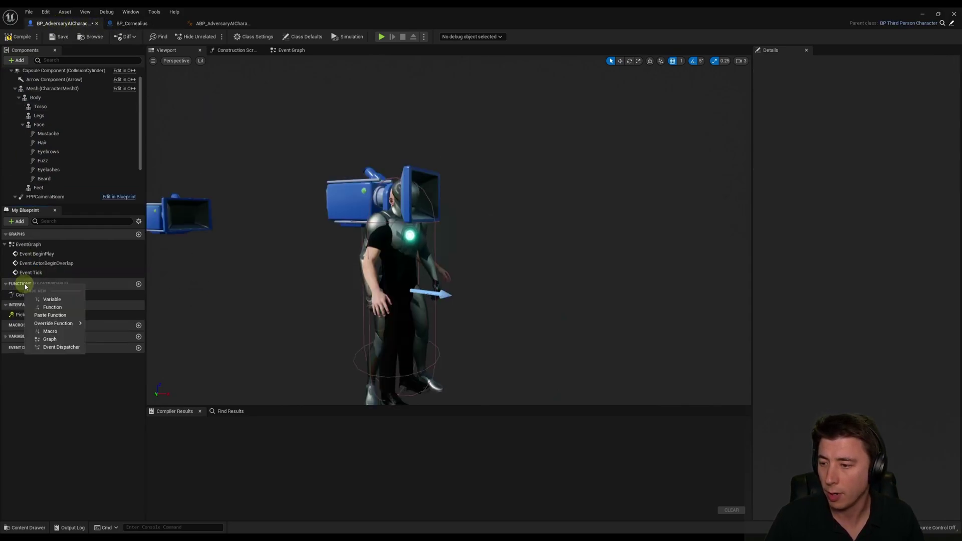
pyautogui.click(51, 315)
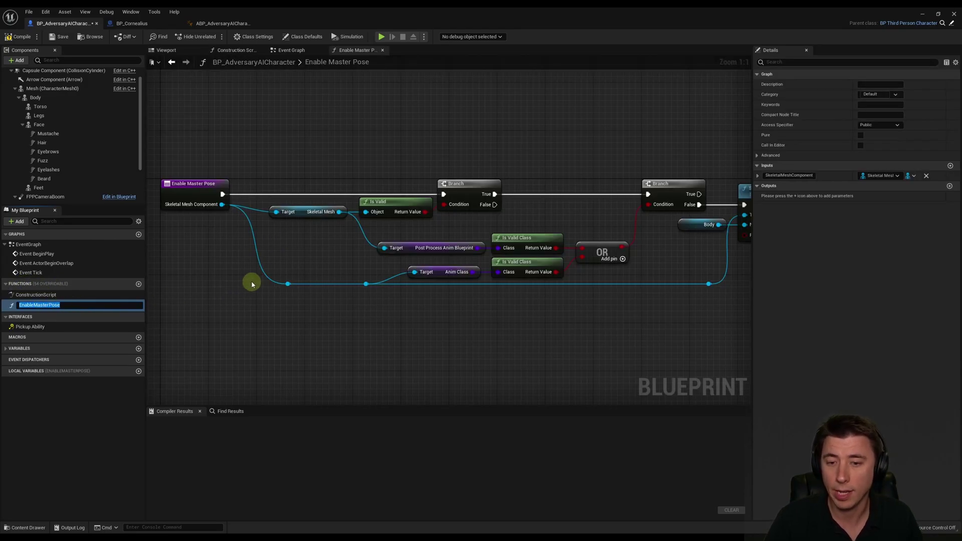
# - Accept EnableMasterPose as the pasted function's name
pyautogui.press('Return')
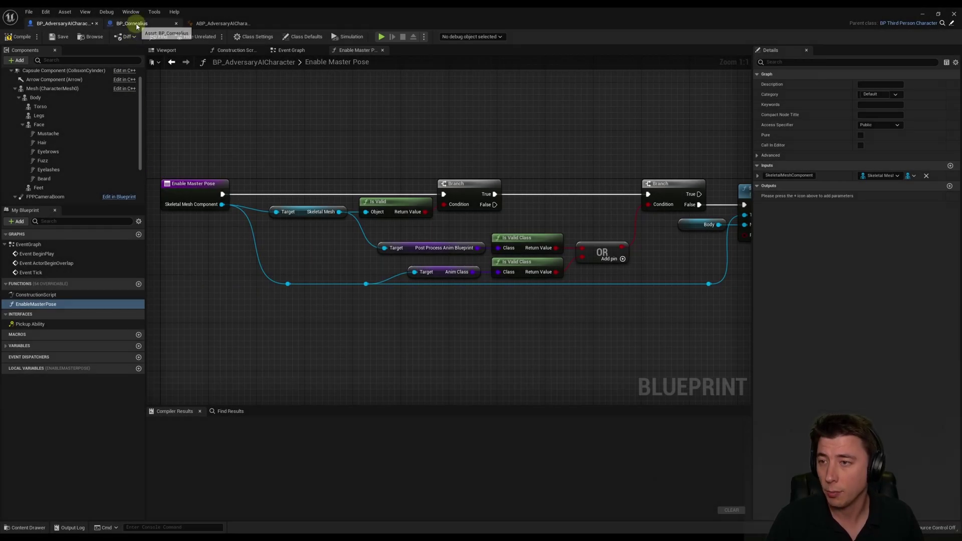
# - In BP_Cornealius's ConstructionScript, select and copy the Feet, Legs and Torso Enable Master Pose nodes
pyautogui.click(133, 24)
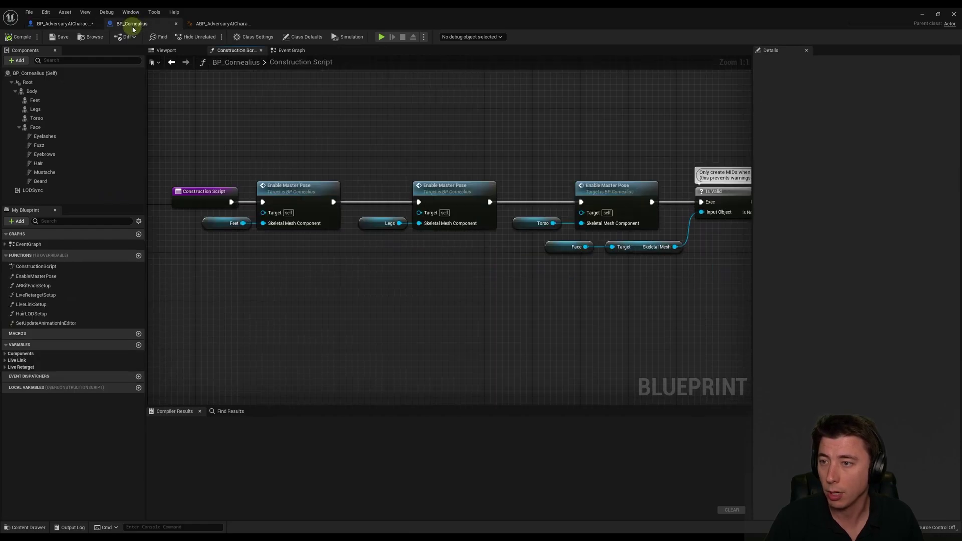
pyautogui.click(28, 266)
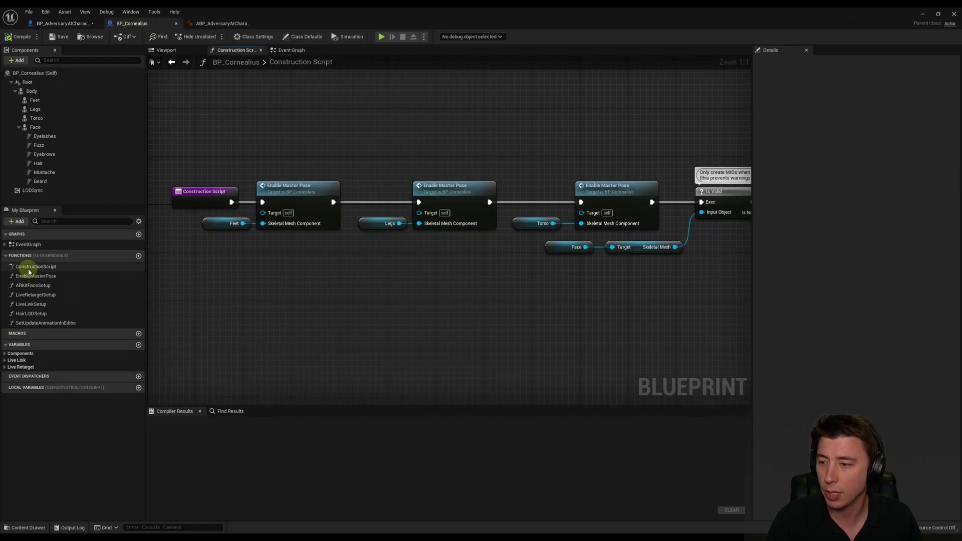
pyautogui.moveTo(282, 149); pyautogui.dragTo(356, 149, button='right')
pyautogui.moveTo(279, 197); pyautogui.dragTo(247, 197)
pyautogui.moveTo(383, 146); pyautogui.dragTo(254, 164, button='right')
pyautogui.moveTo(232, 171); pyautogui.dragTo(641, 244)
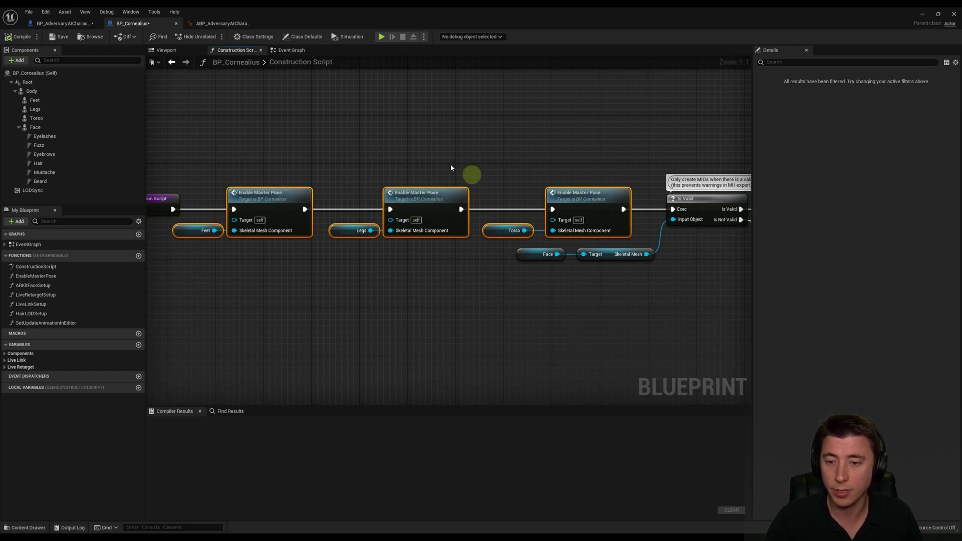
pyautogui.click(55, 24)
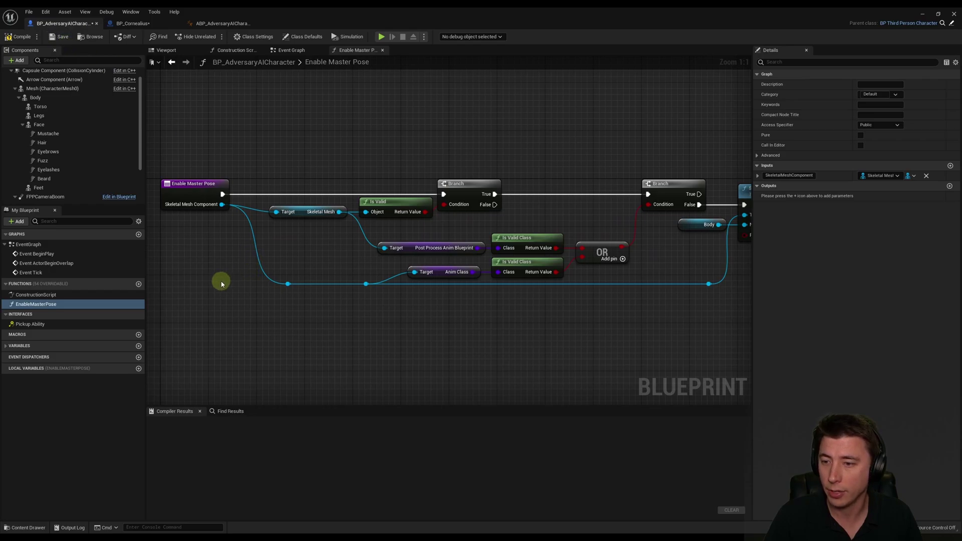
# - Paste the Enable Master Pose nodes and wire Parent: Construction Script's exec into them
pyautogui.doubleClick(34, 295)
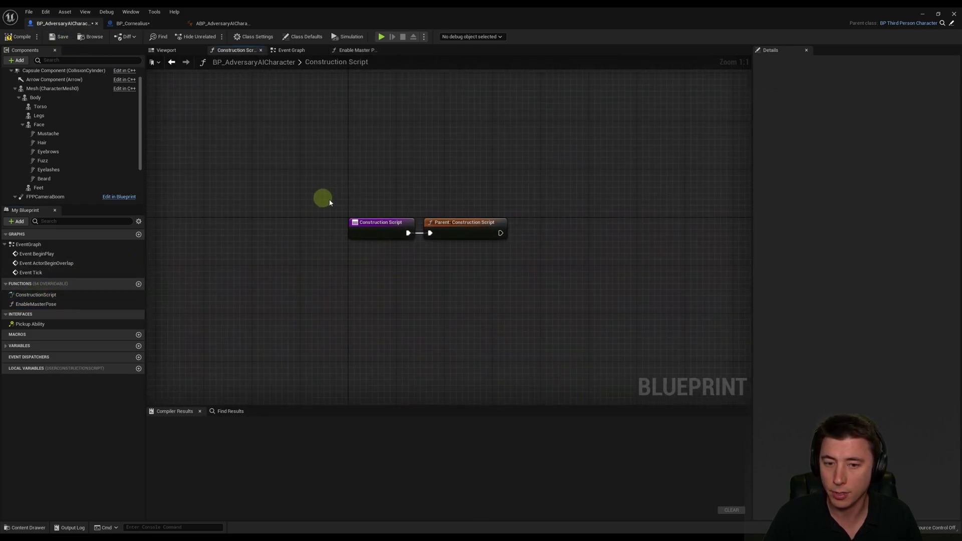
pyautogui.moveTo(455, 219); pyautogui.dragTo(448, 210, button='right')
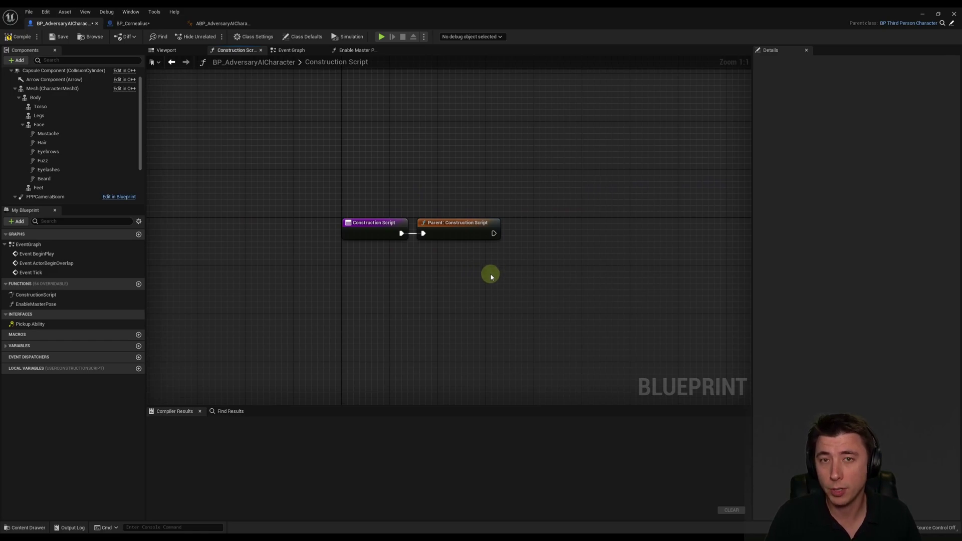
pyautogui.moveTo(533, 262); pyautogui.dragTo(251, 241, button='right')
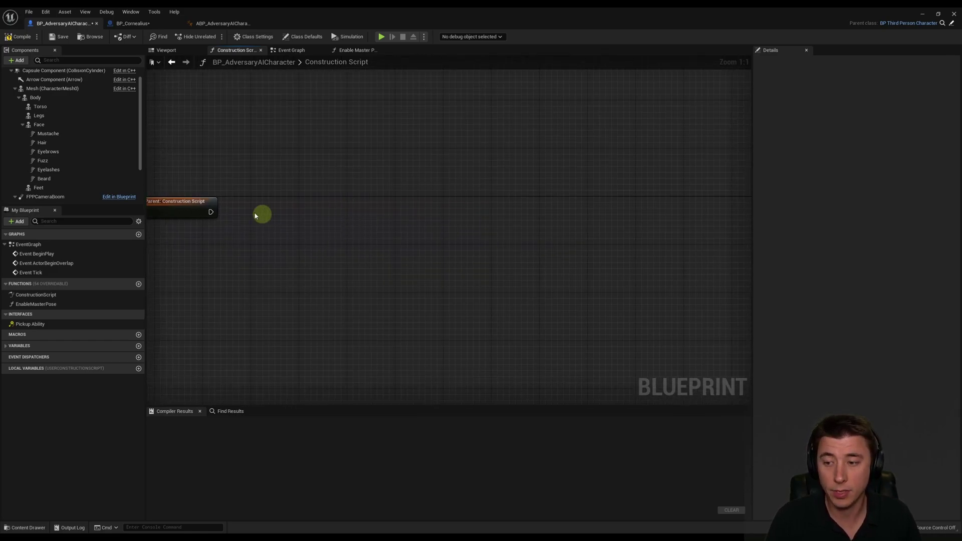
pyautogui.hotkey('ctrl', 'v')
pyautogui.moveTo(269, 210); pyautogui.dragTo(350, 210)
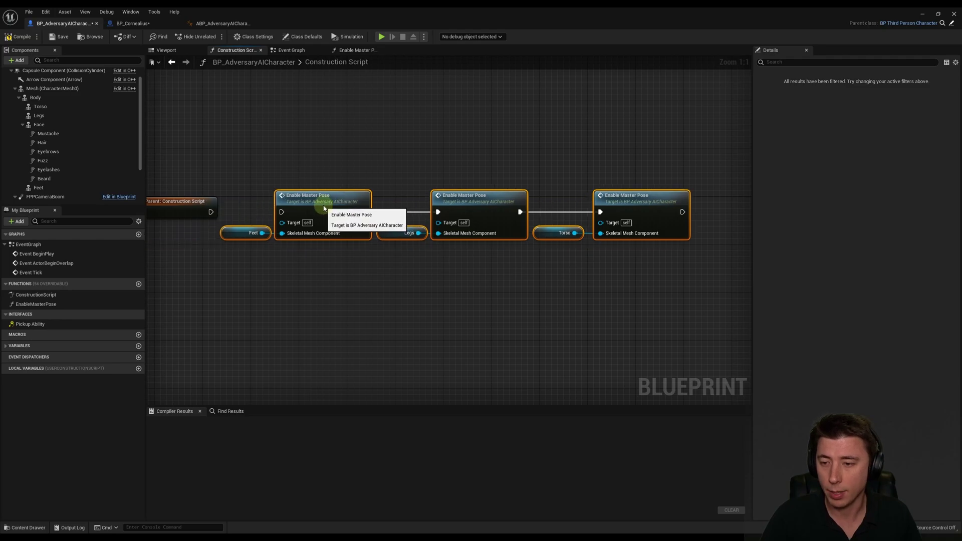
pyautogui.moveTo(213, 209); pyautogui.dragTo(282, 212)
pyautogui.click(320, 153)
pyautogui.click(35, 77)
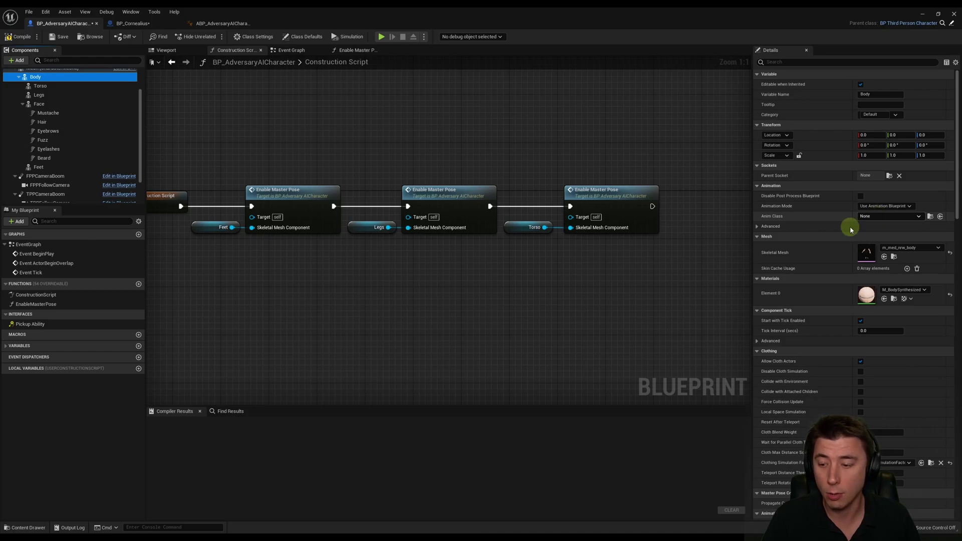
# - Set Body's Anim Class to ABP_AdversaryAICharacter and view the character in the Viewport
pyautogui.click(28, 527)
pyautogui.click(229, 396)
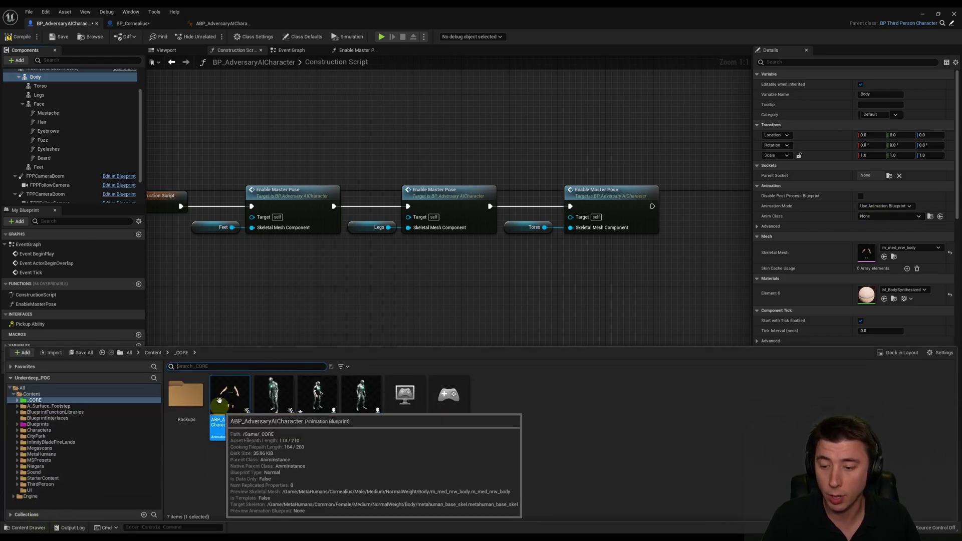
pyautogui.click(886, 216)
pyautogui.write('A')
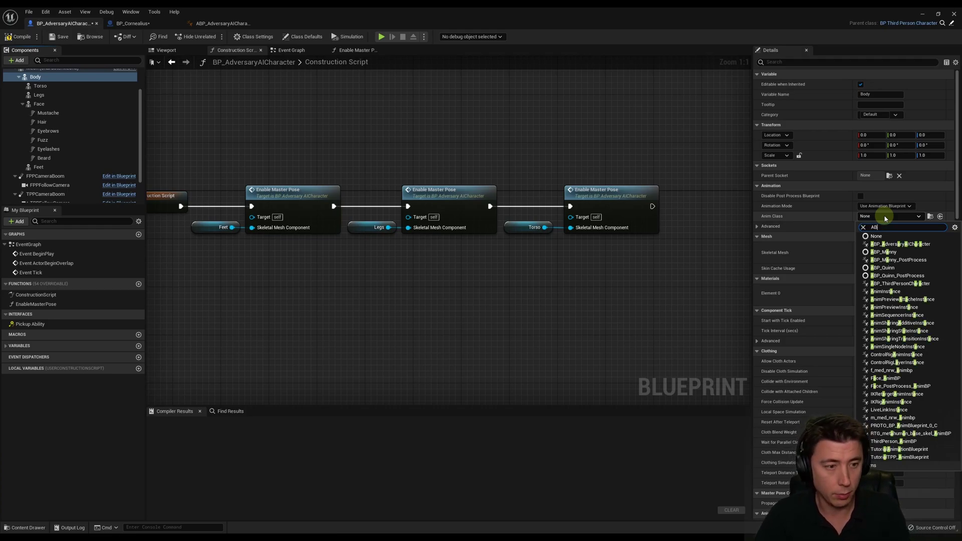
pyautogui.write('B')
pyautogui.click(893, 245)
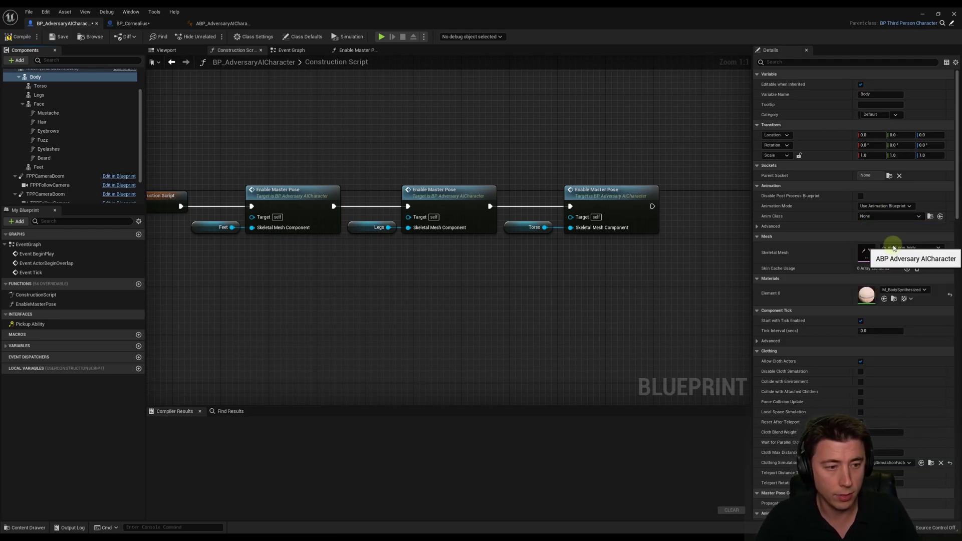
pyautogui.click(167, 50)
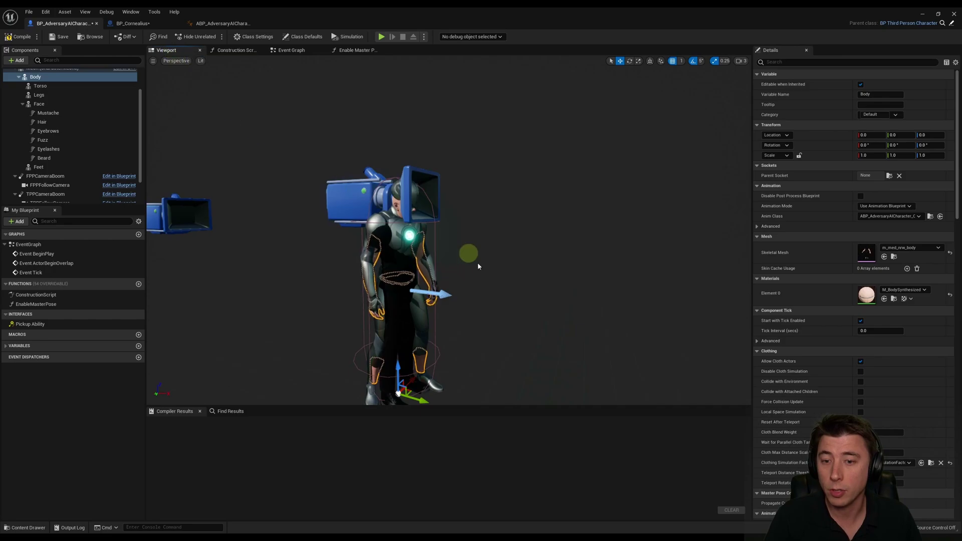
pyautogui.scroll(2, 59, 142)
pyautogui.scroll(1, 52, 110)
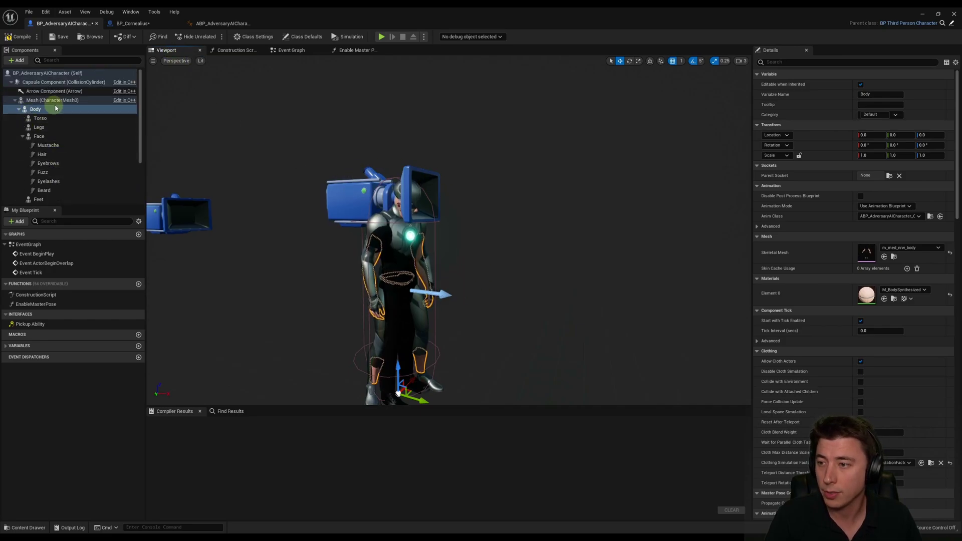
# - Untick Visible on Mesh (CharacterMesh0), then compile and save the blueprint
pyautogui.click(37, 100)
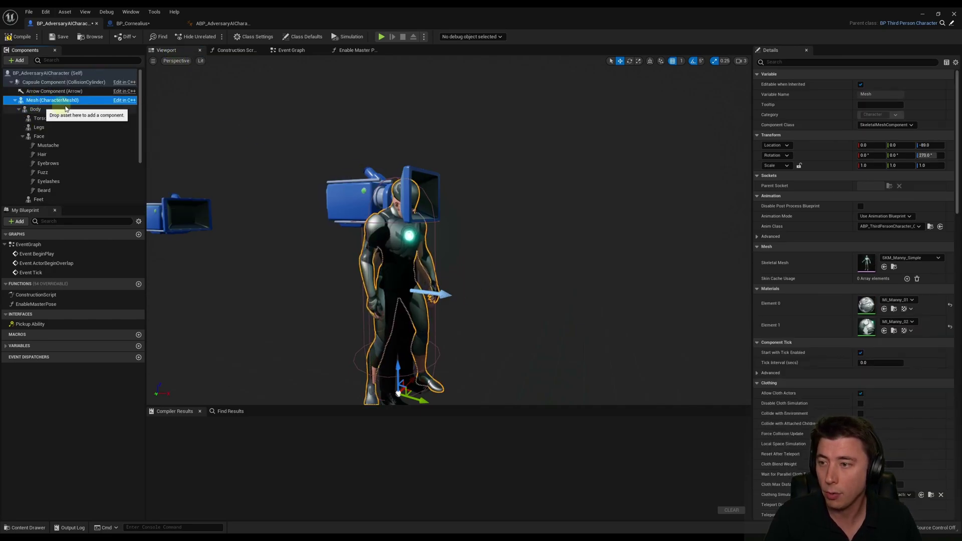
pyautogui.scroll(-3, 839, 239)
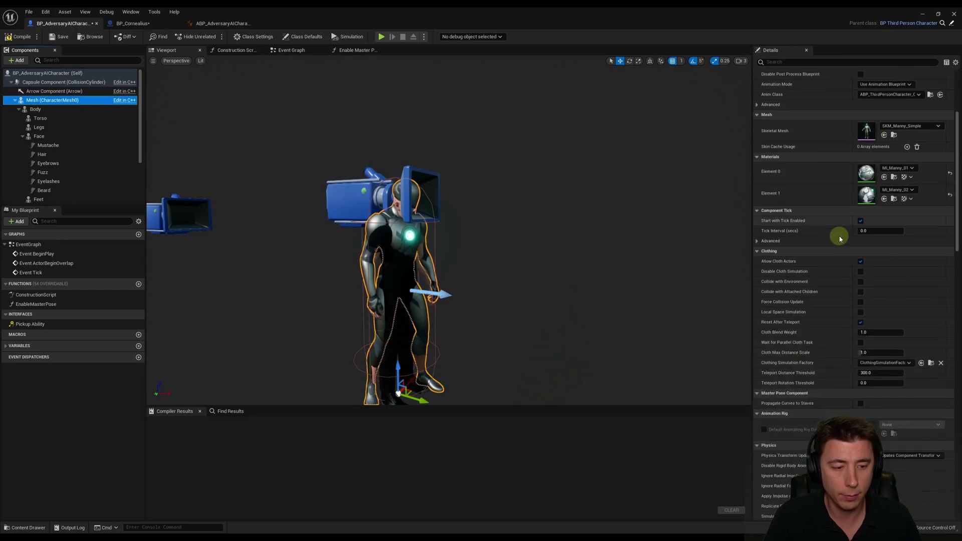
pyautogui.click(802, 62)
pyautogui.write('visib')
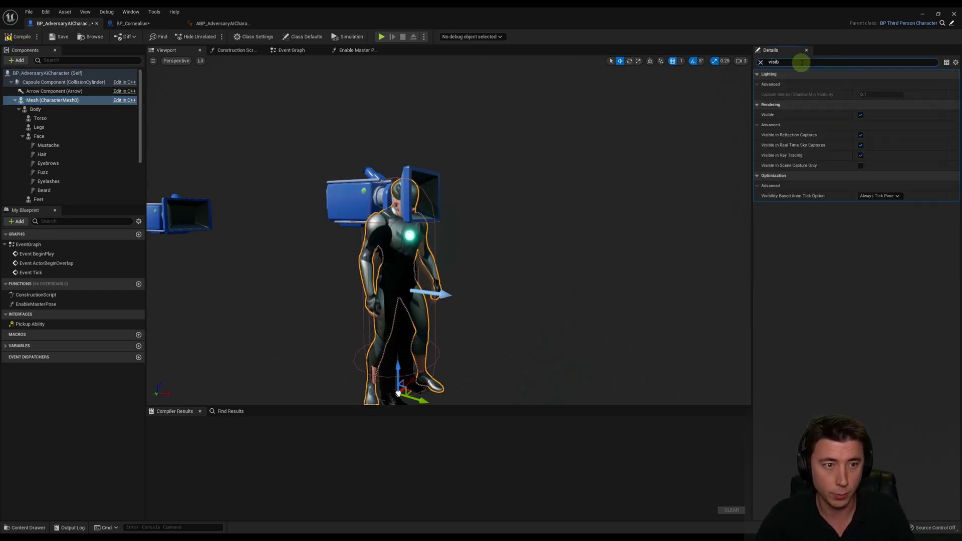
pyautogui.click(860, 115)
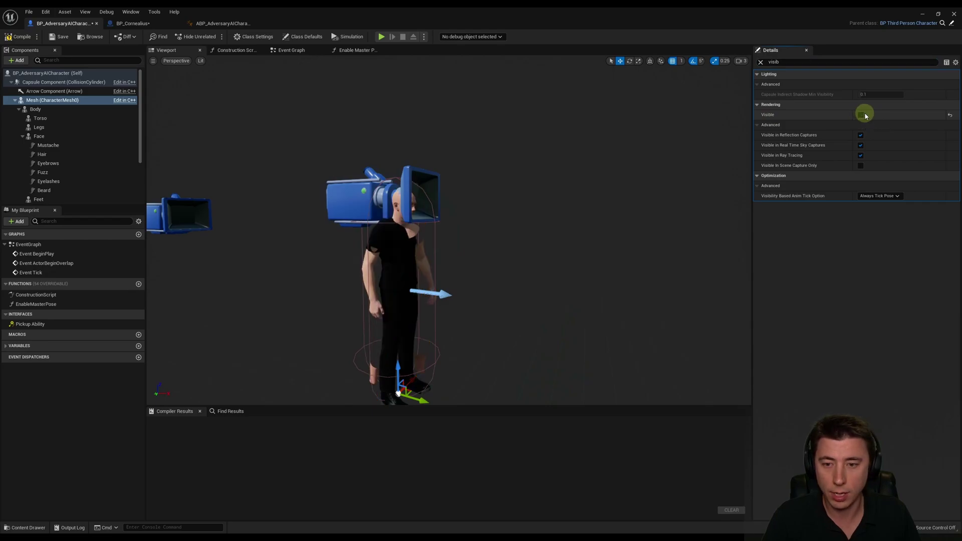
pyautogui.click(59, 36)
pyautogui.click(50, 100)
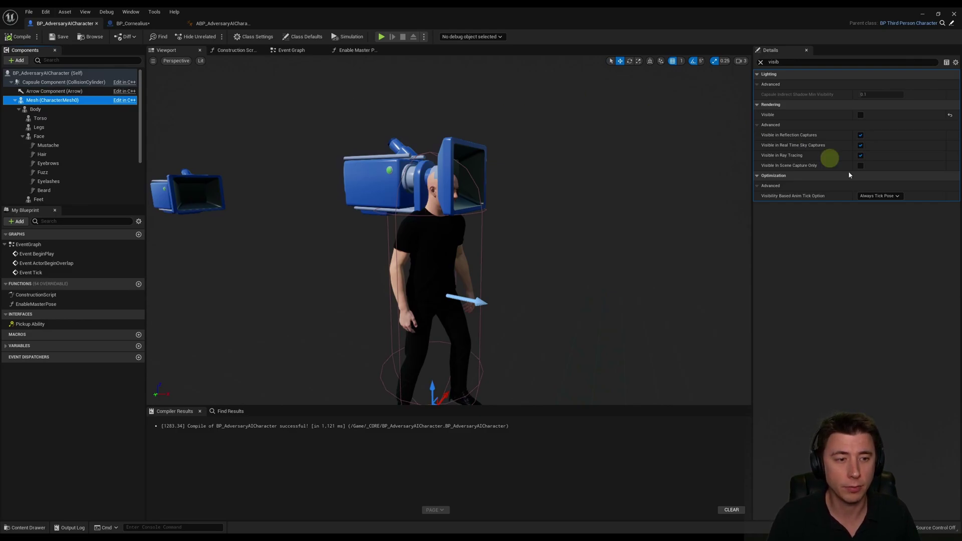
# - Set the Mesh's Visibility Based Anim Tick Option to Always Tick Pose and Refresh Bones
pyautogui.moveTo(819, 198)
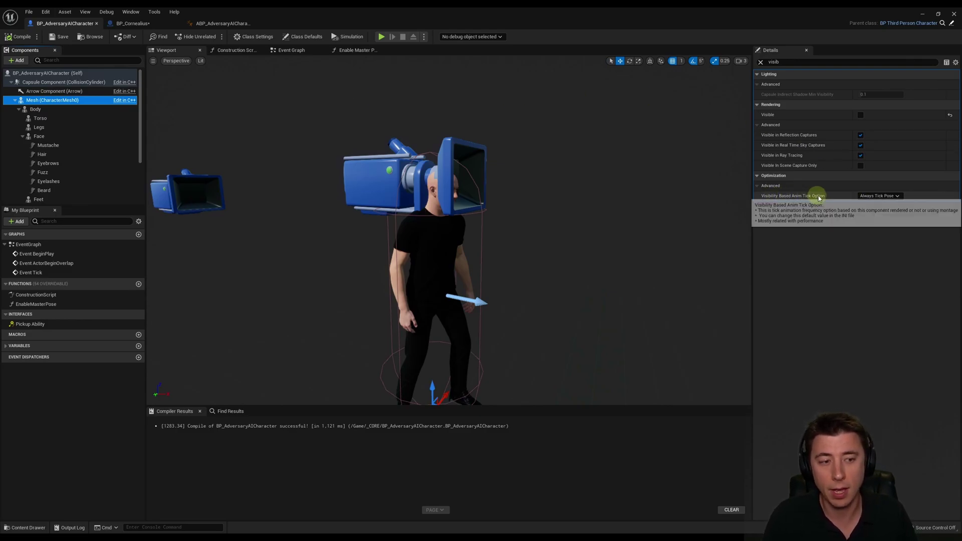
pyautogui.click(873, 197)
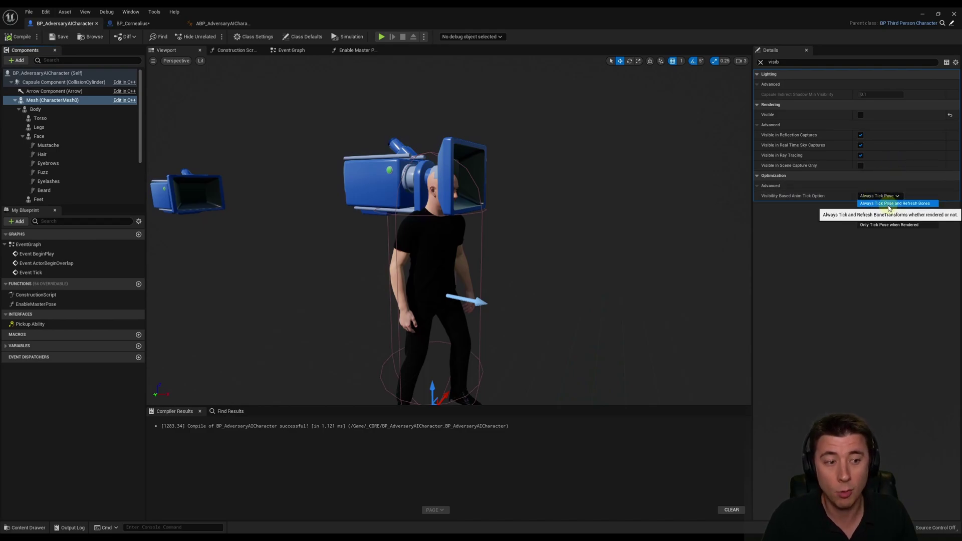
pyautogui.click(888, 203)
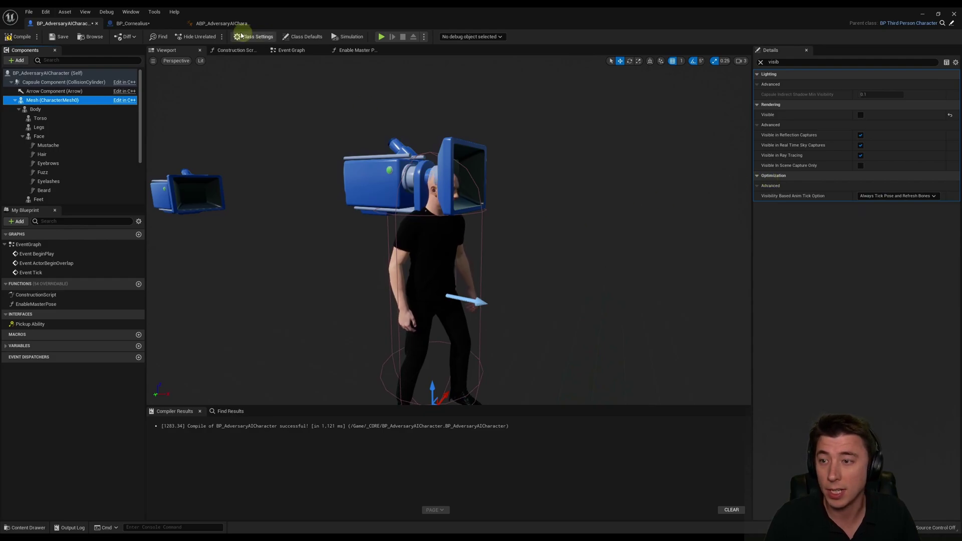
# - Recompile BP_AdversaryAICharacter and zoom the preview onto the MetaHuman's head
pyautogui.click(217, 25)
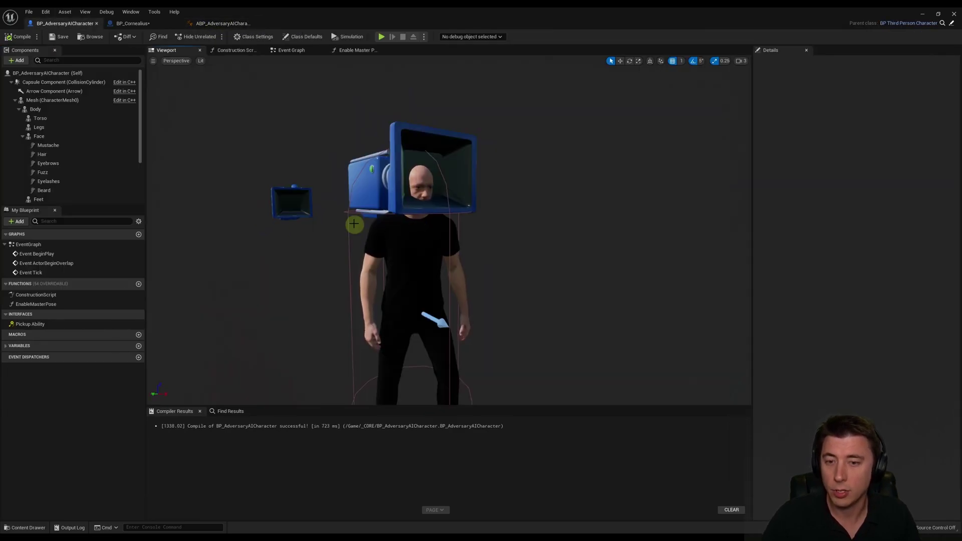
pyautogui.scroll(5, 325, 215)
pyautogui.click(19, 36)
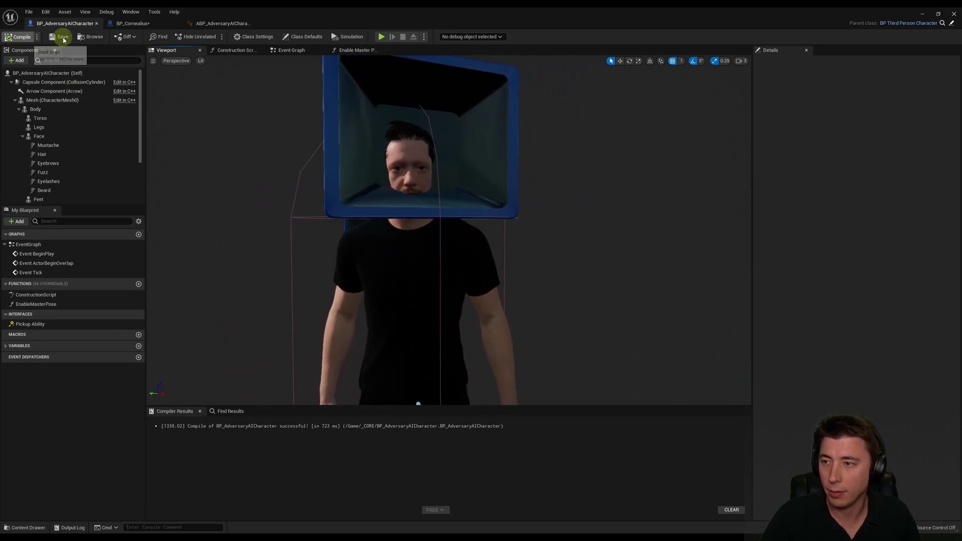
pyautogui.scroll(5, 429, 181)
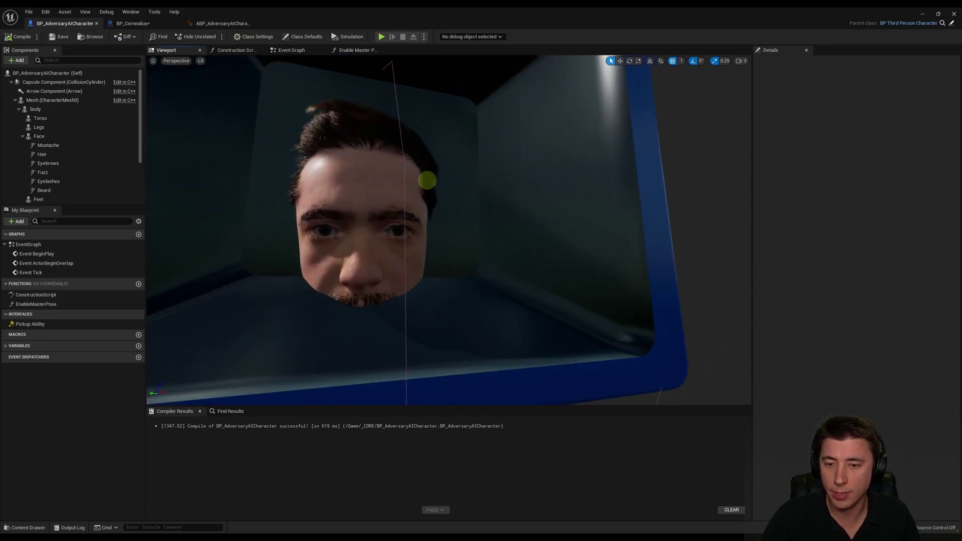